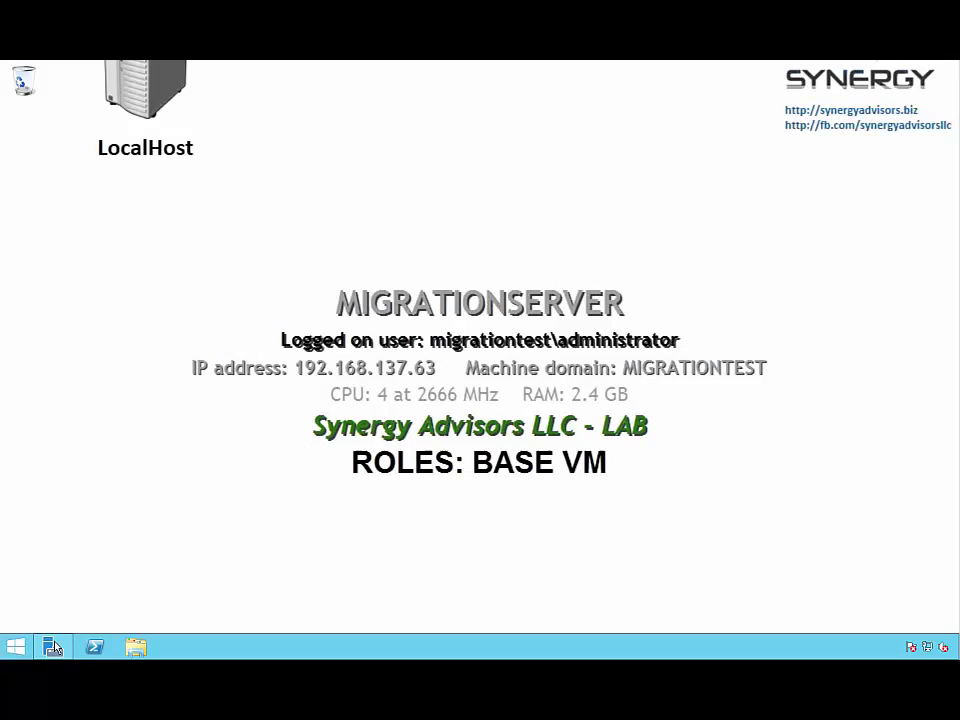
# Launch the AD RMS console from Server Manager Tools, maximize it, and expand migrationserver (Local) > Trust Policies
pyautogui.click(53, 648)
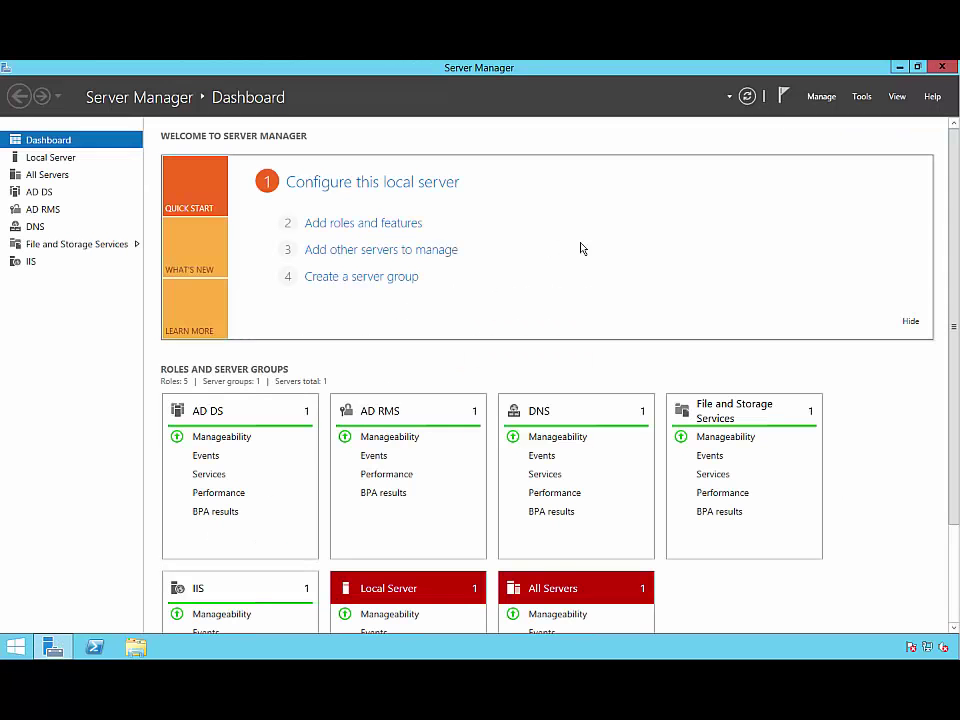
pyautogui.click(862, 96)
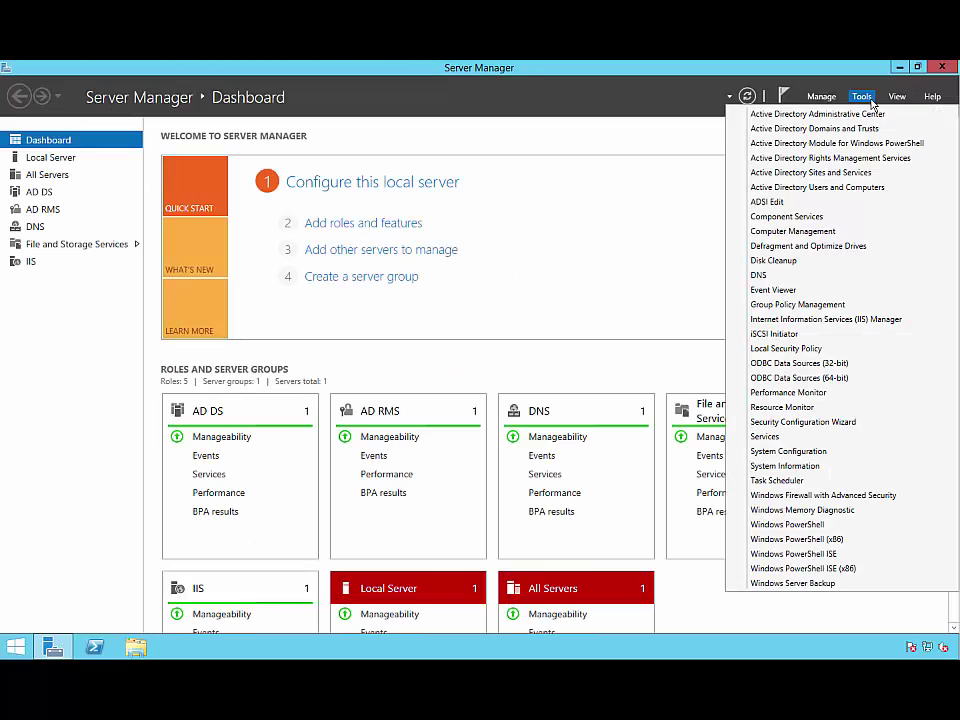
pyautogui.click(872, 159)
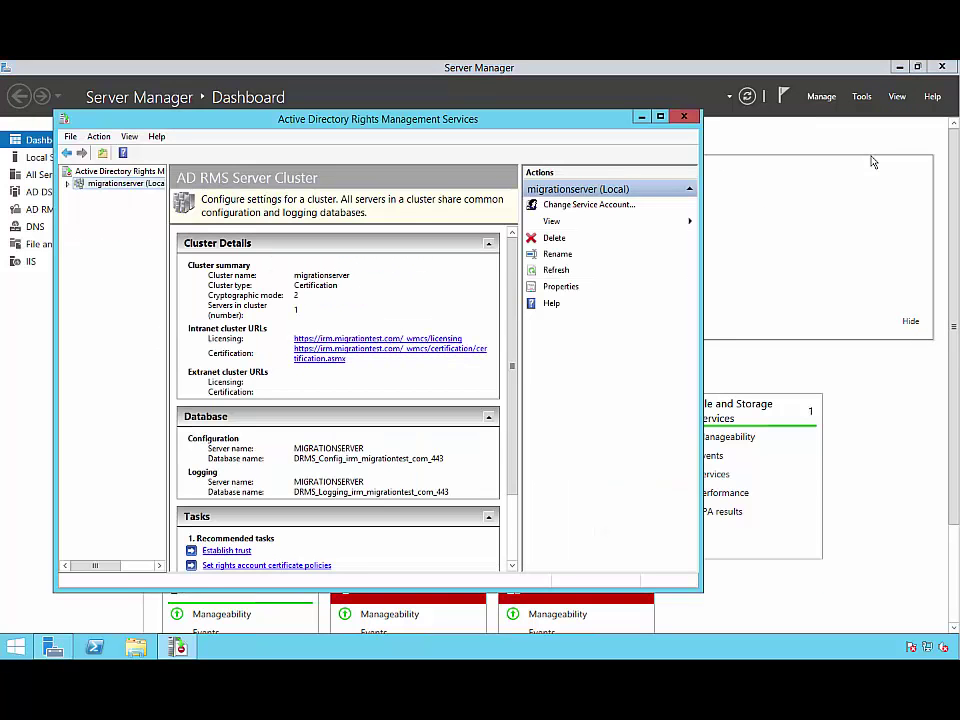
pyautogui.click(658, 119)
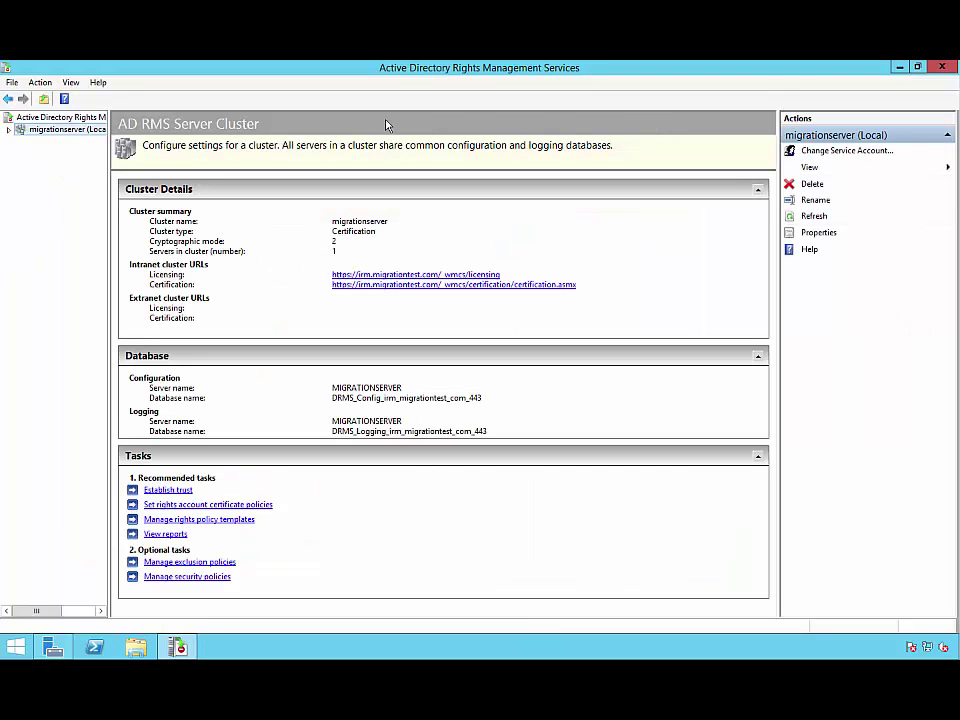
pyautogui.click(10, 131)
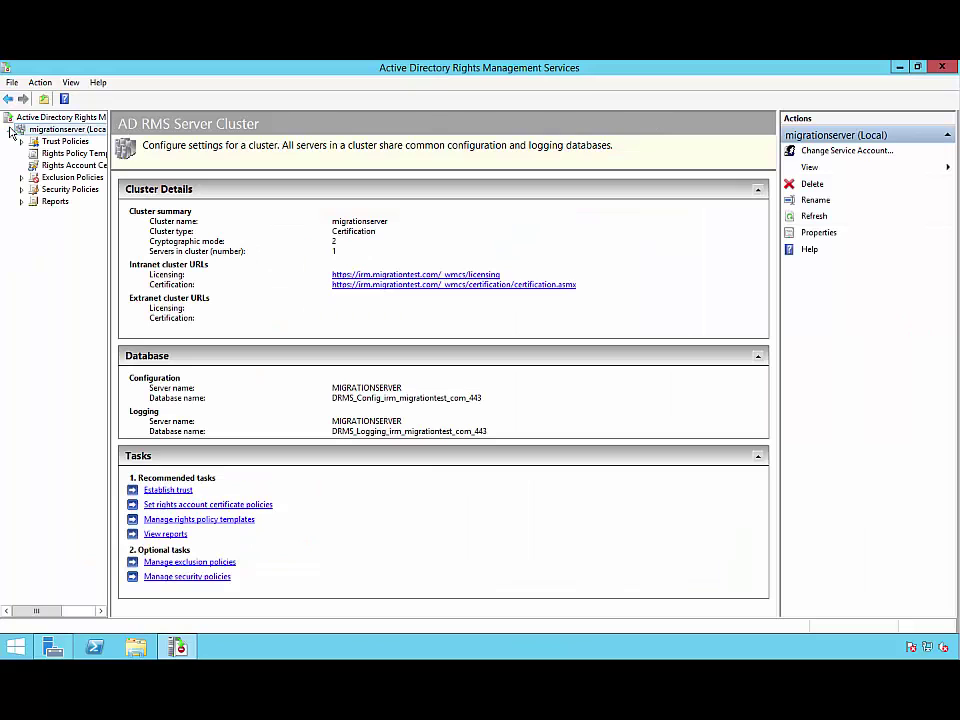
pyautogui.click(22, 142)
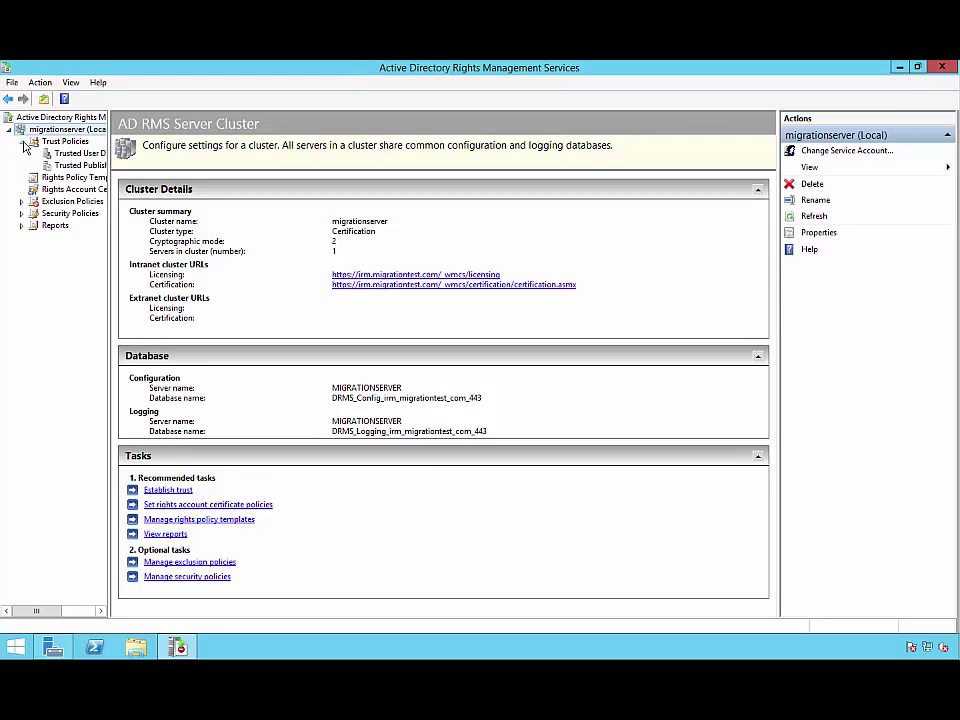
# Export the MigrationServer01 trusted publishing domain as migrationserver01.xml on the Desktop
pyautogui.click(80, 165)
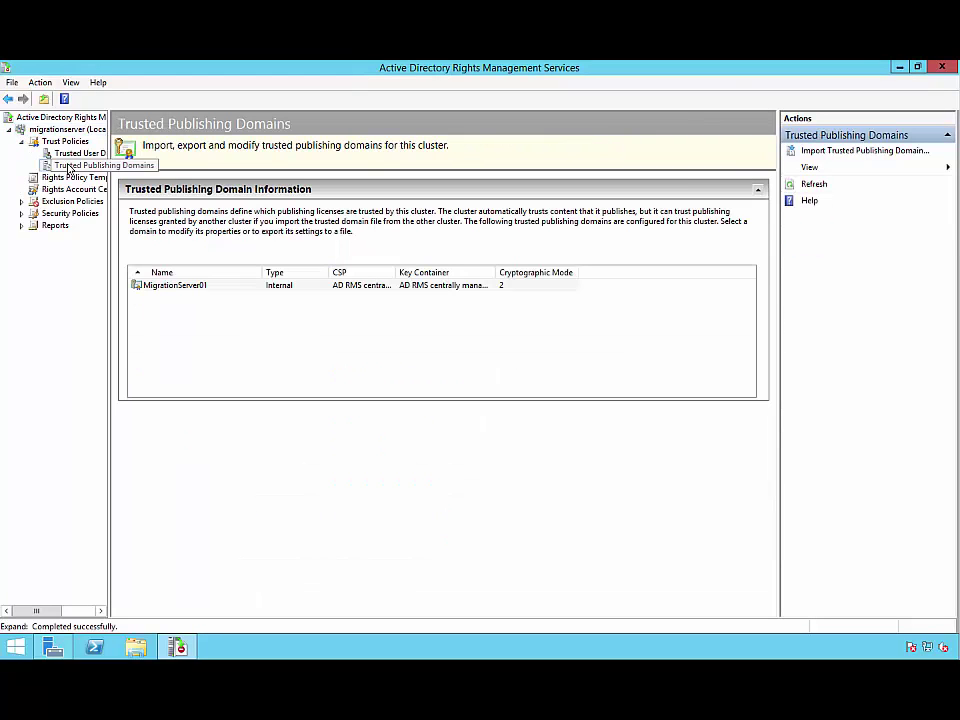
pyautogui.click(225, 287)
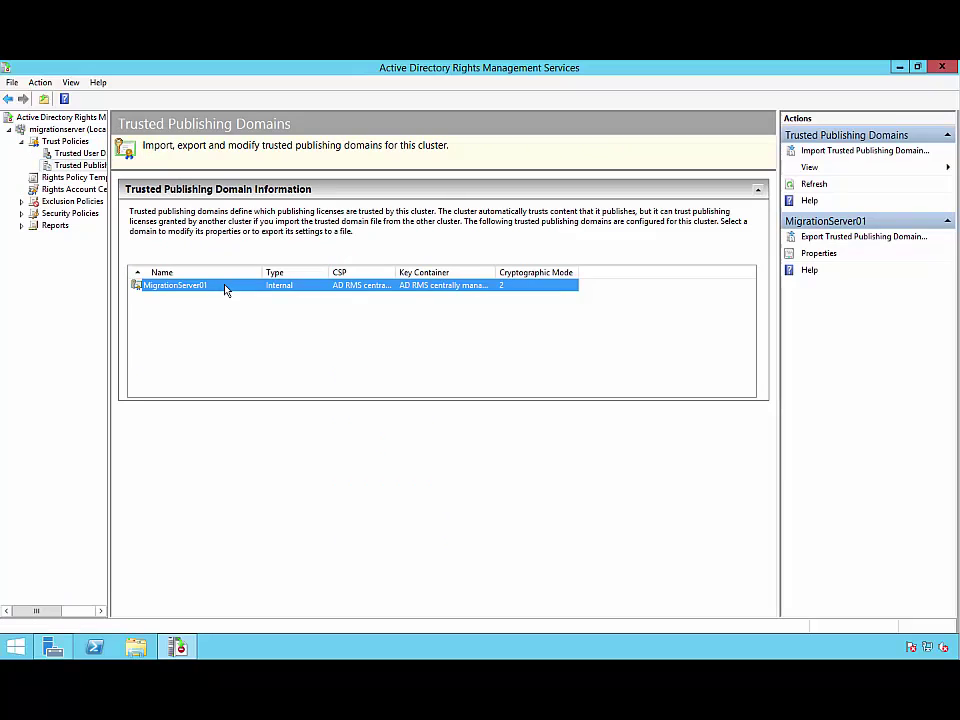
pyautogui.rightClick(225, 288)
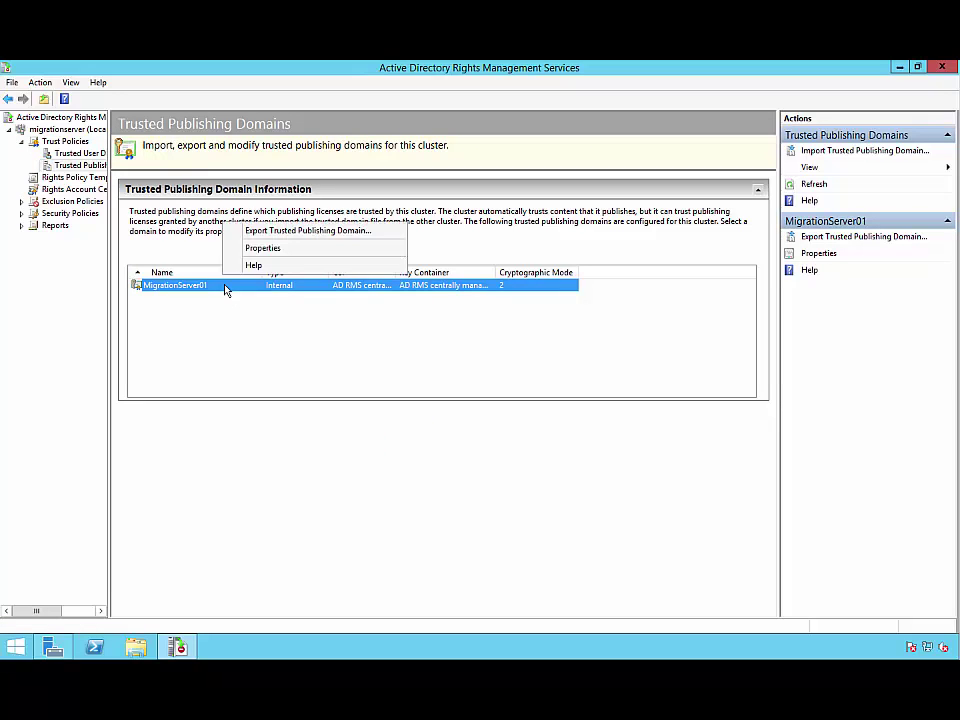
pyautogui.click(232, 230)
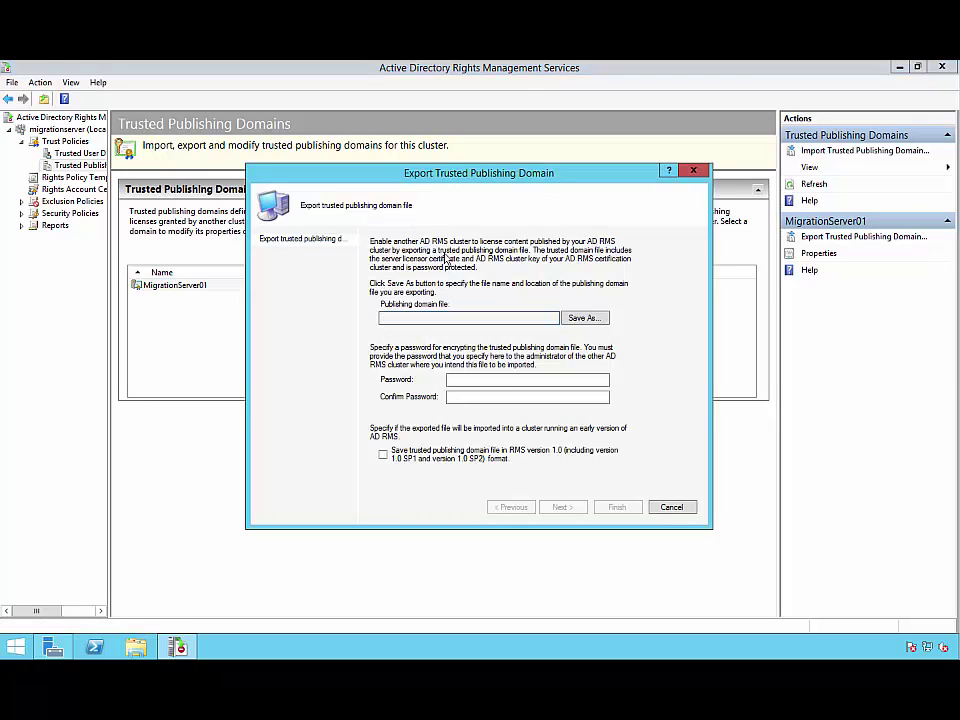
pyautogui.click(582, 318)
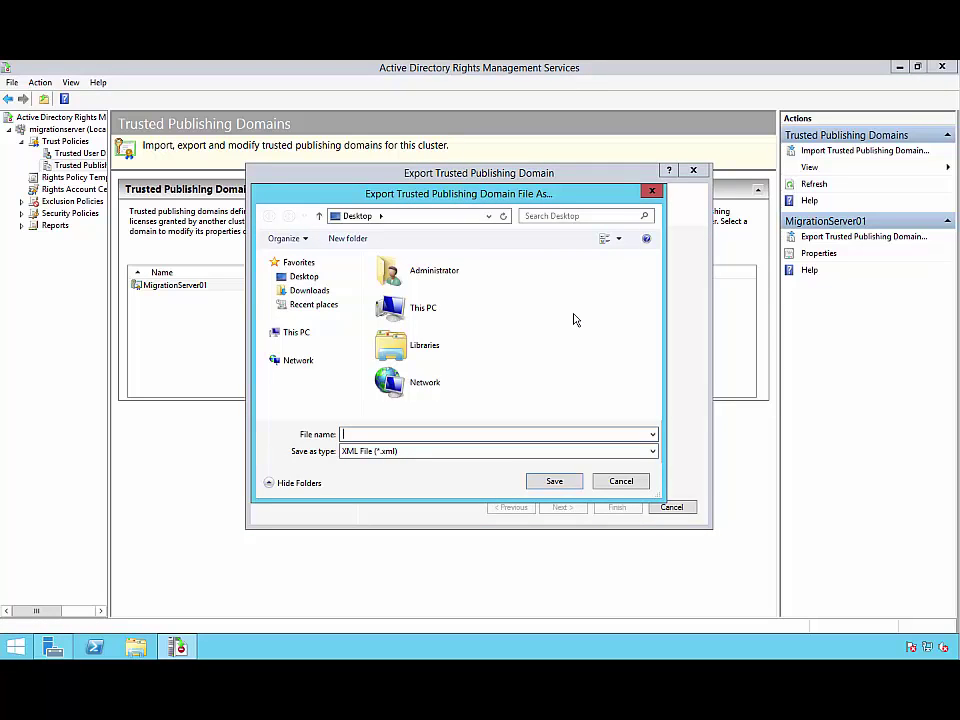
pyautogui.write('migrationserver01')
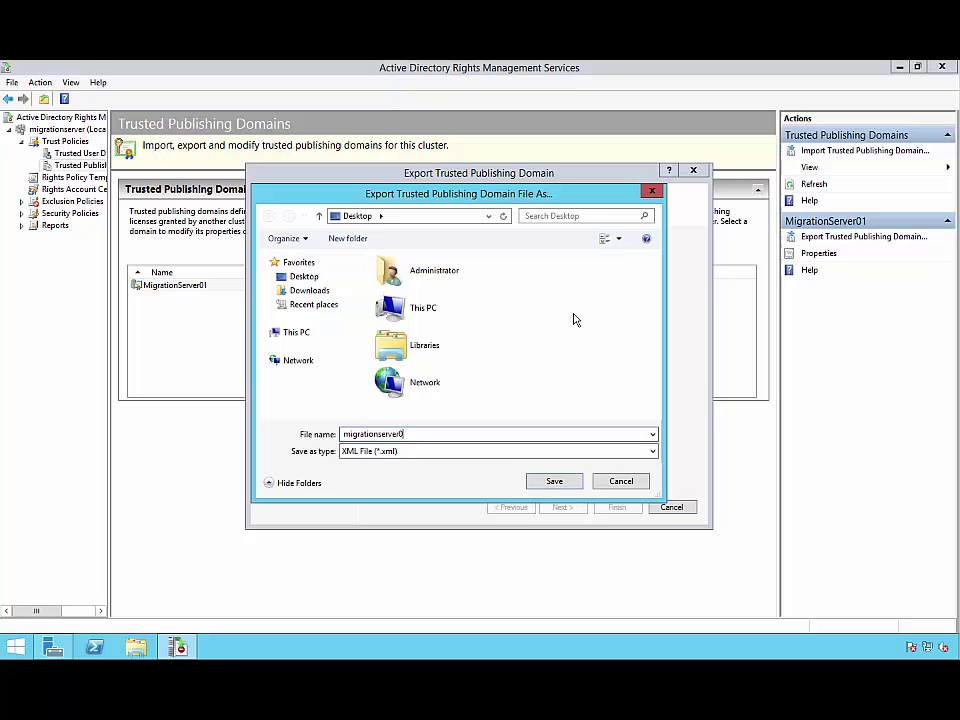
pyautogui.click(572, 482)
# Protect the exported file with a password, confirm it, and finish the export wizard
pyautogui.click(559, 381)
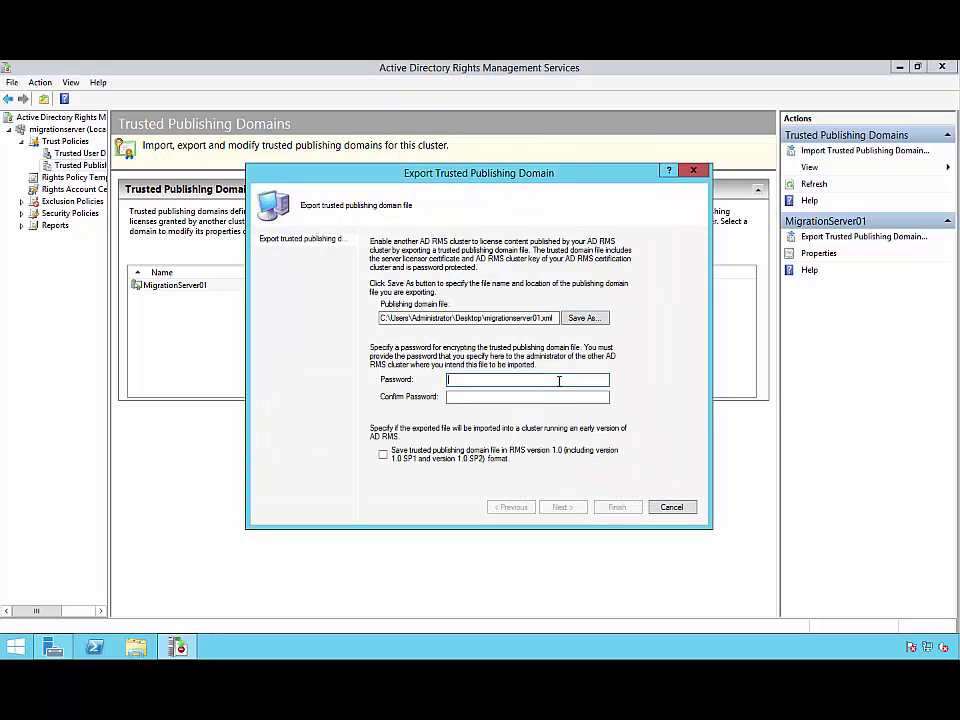
pyautogui.write('••••••••••')
pyautogui.press('Tab')
pyautogui.write('•••••••••')
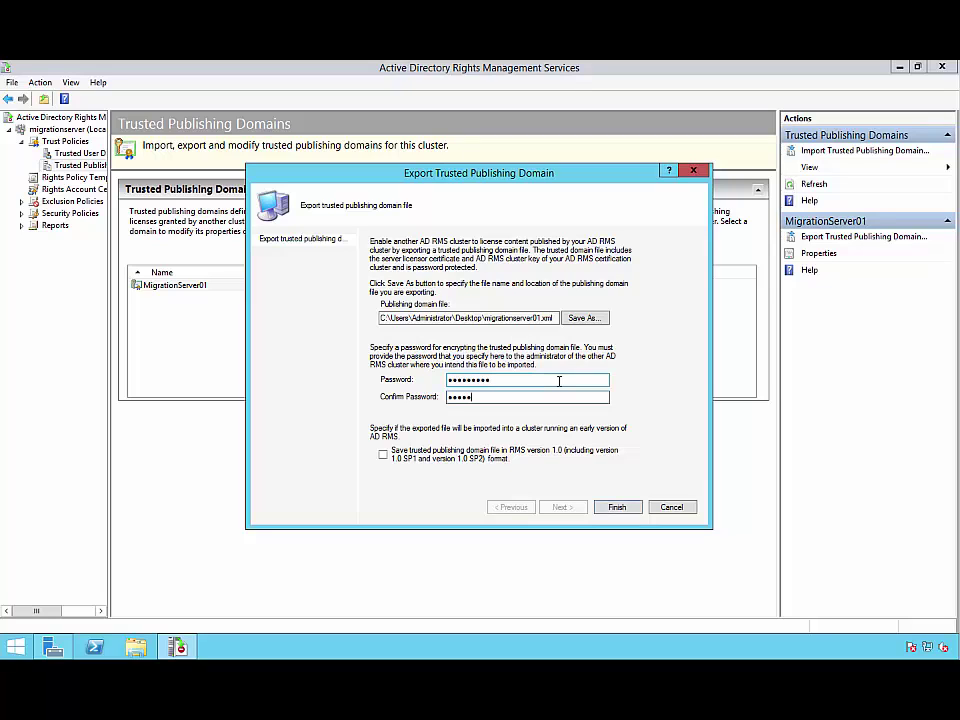
pyautogui.write('•')
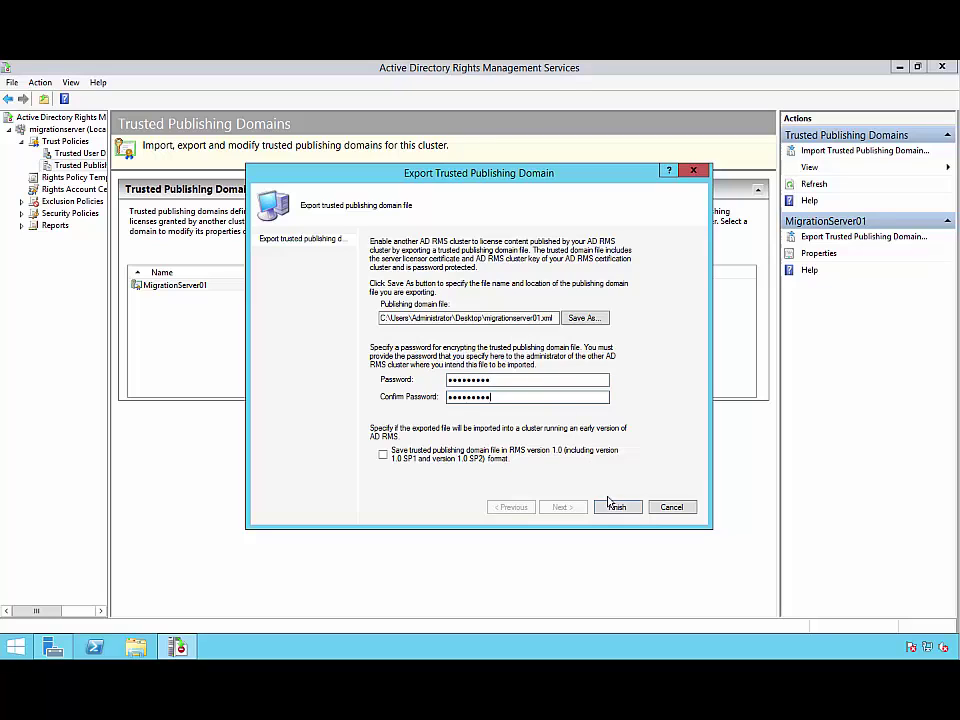
pyautogui.click(612, 507)
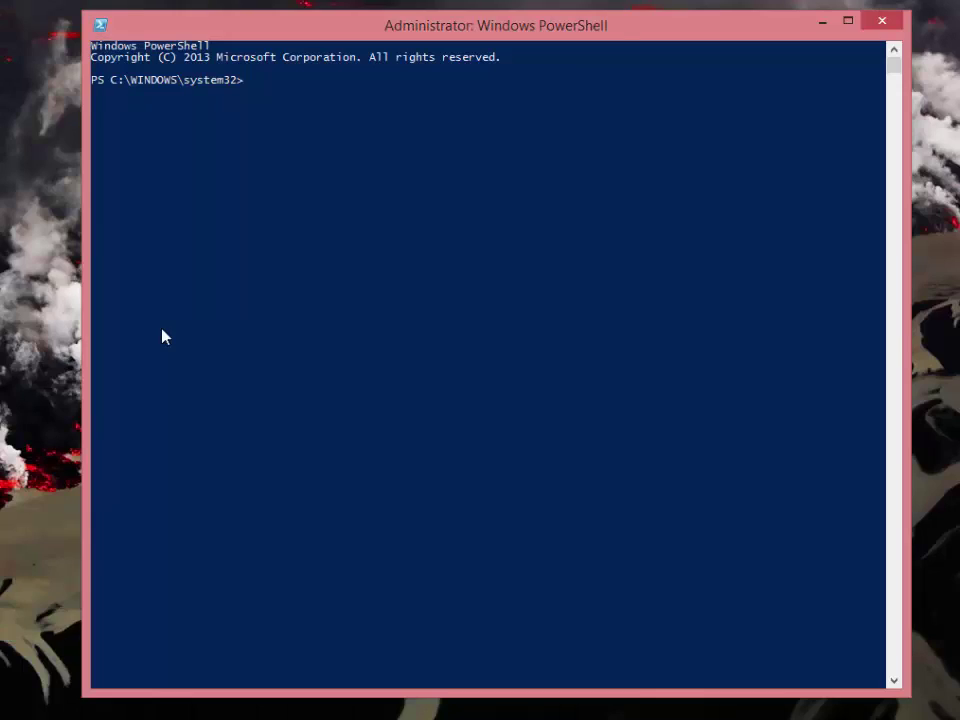
# Run Connect-AadrmService and sign in with the tenant administrator's user name and password
pyautogui.rightClick(165, 337)
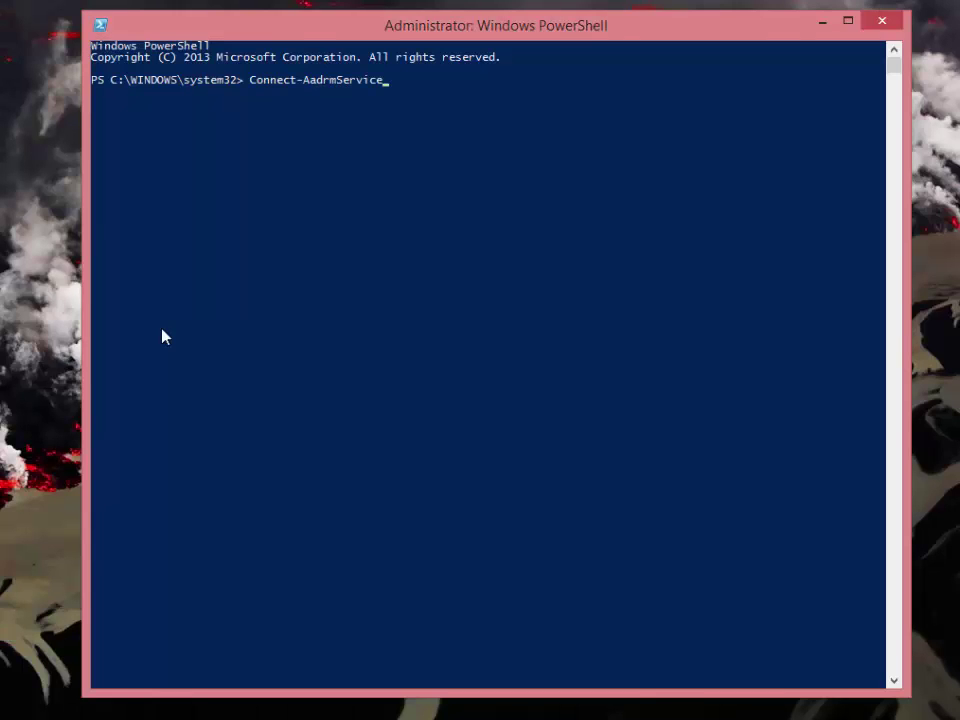
pyautogui.press('Return')
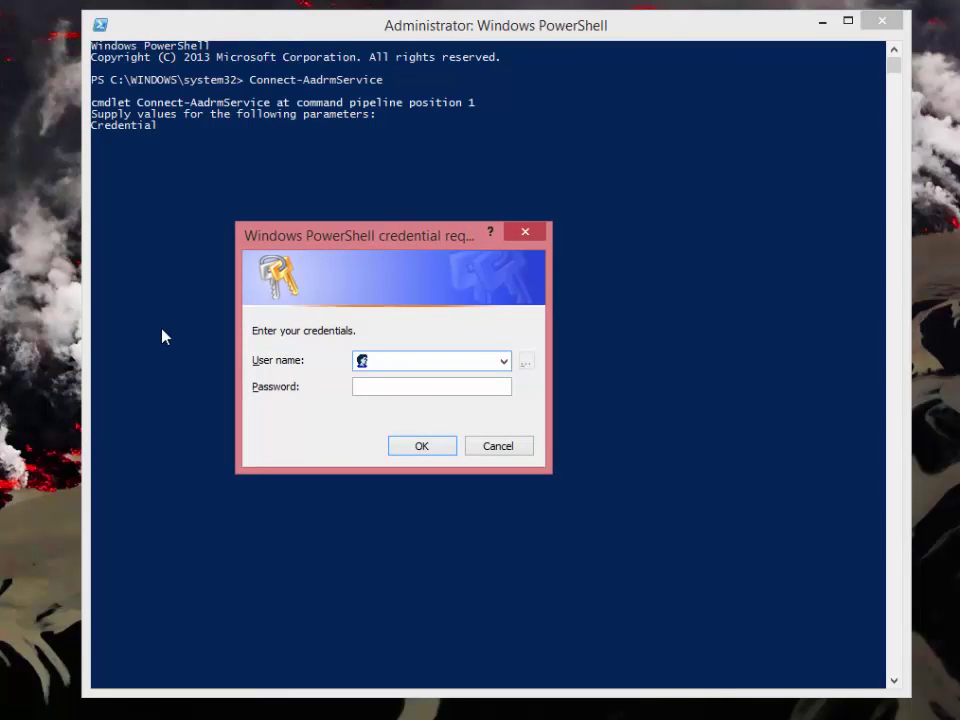
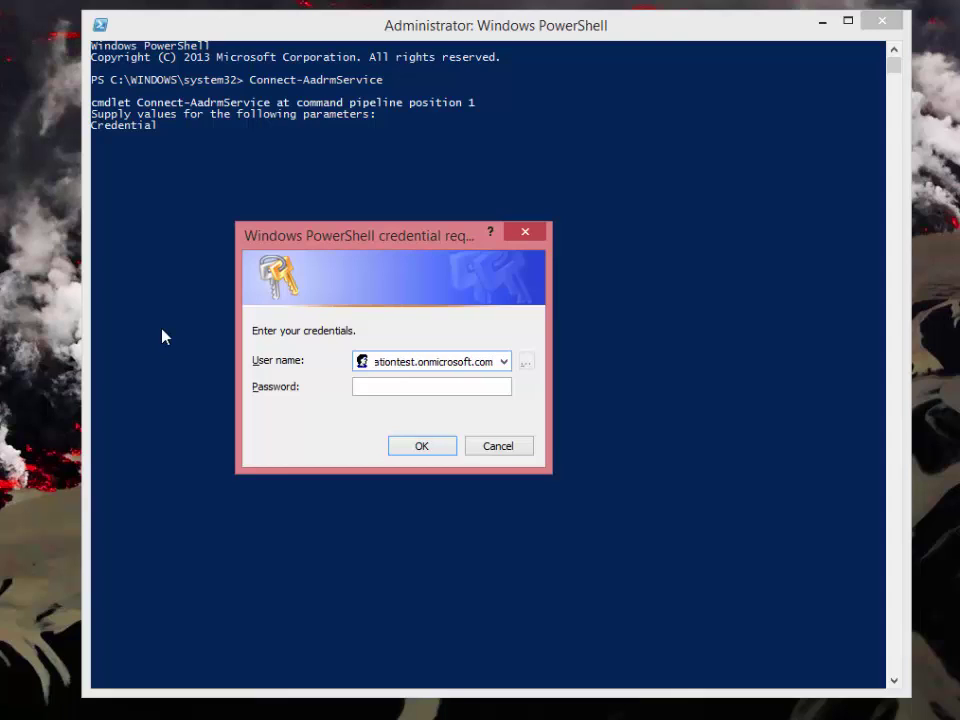
pyautogui.press('Tab')
pyautogui.write('••••')
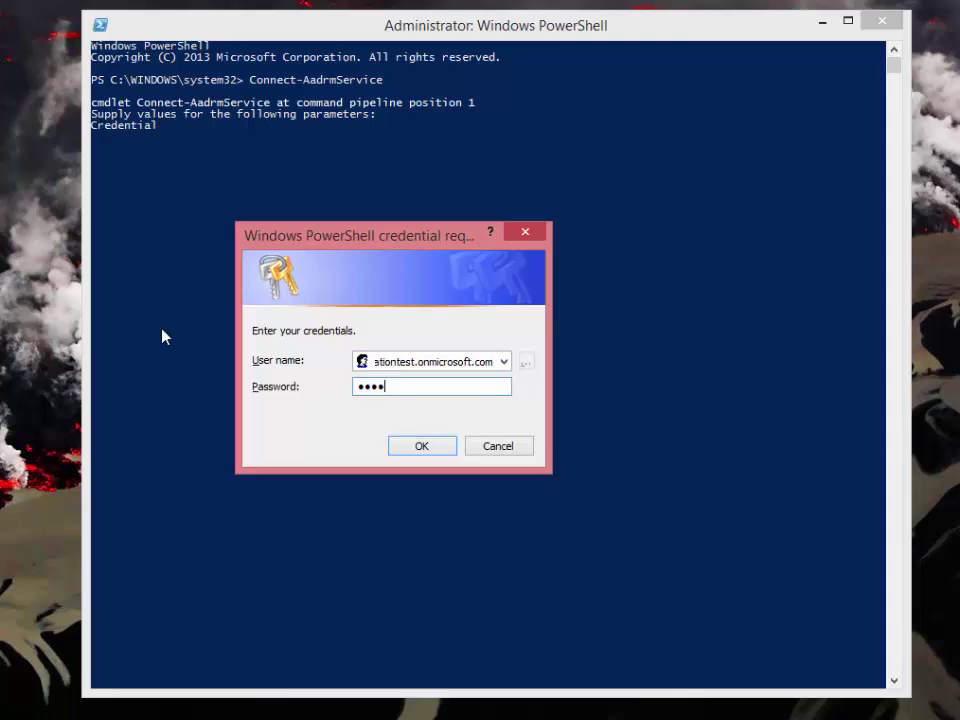
pyautogui.write('••••••')
pyautogui.press('Return')
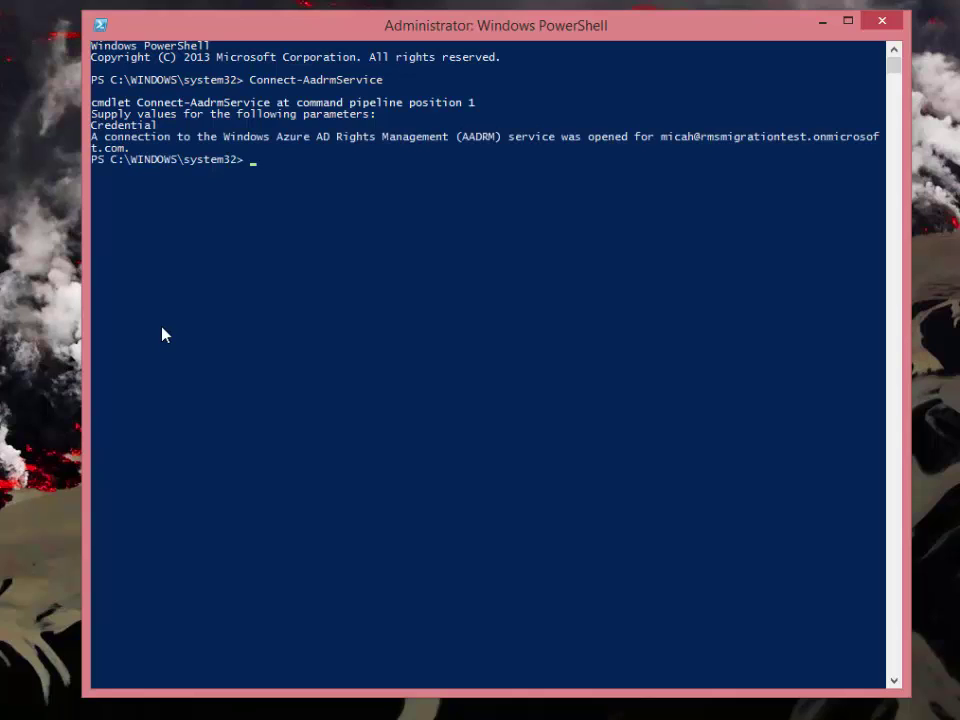
# Store the TPD file's password as a secure string at the PowerShell prompt
pyautogui.click(160, 328)
pyautogui.rightClick(161, 334)
pyautogui.click(163, 334)
pyautogui.rightClick(164, 336)
pyautogui.press('Return')
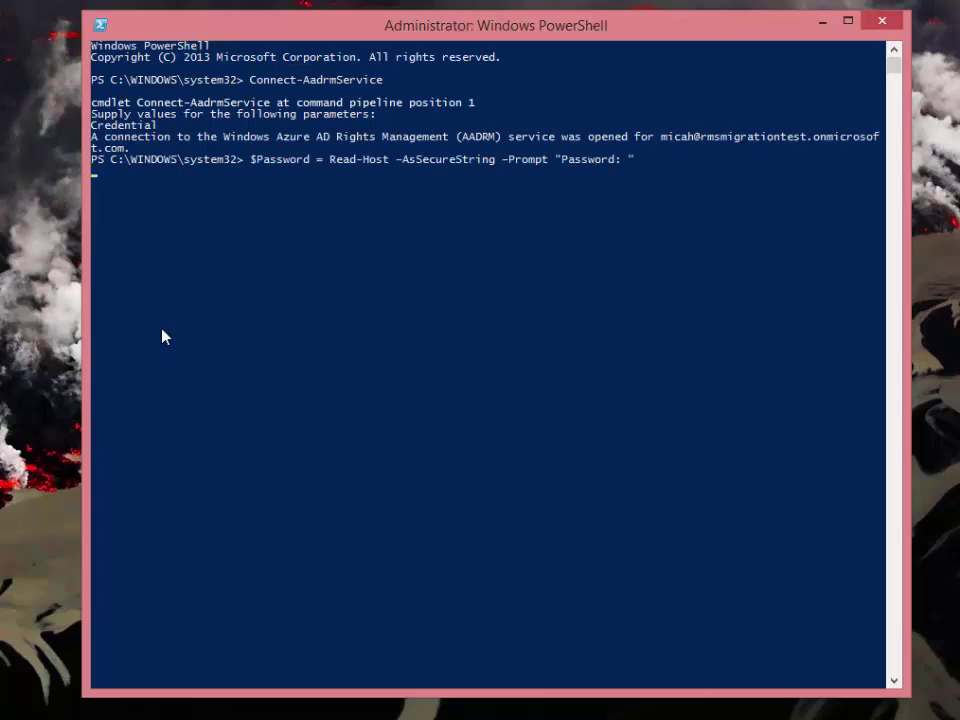
pyautogui.write('*********')
pyautogui.press('Return')
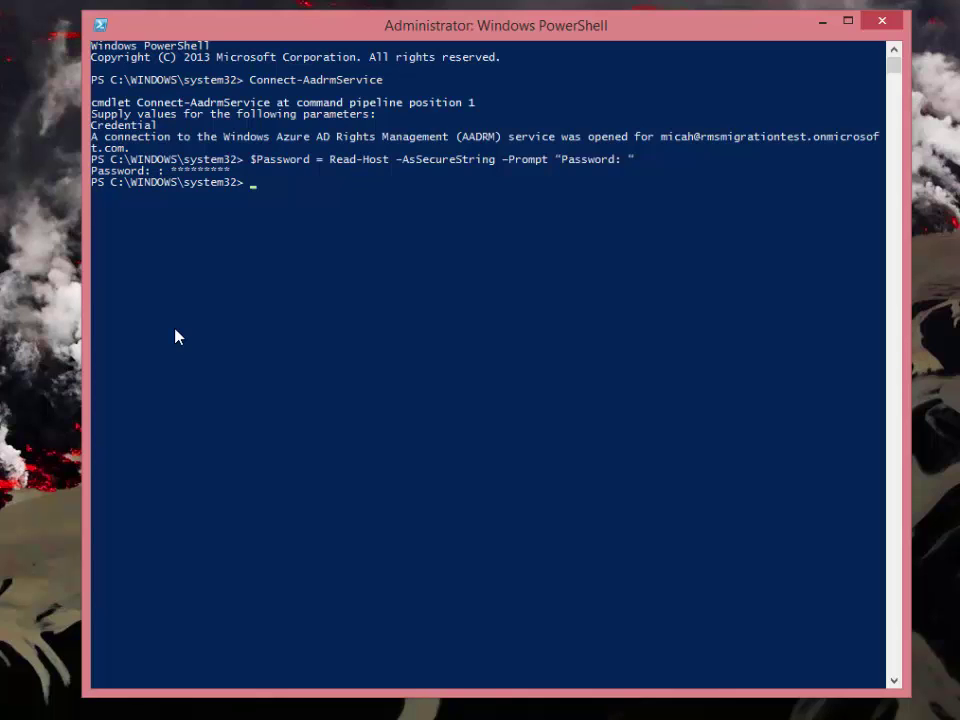
# Import migrationserver01.xml as an archived TPD, verify it with Get-AadrmKeys, and bring up the MSIPC folder
pyautogui.rightClick(165, 337)
pyautogui.press('Return')
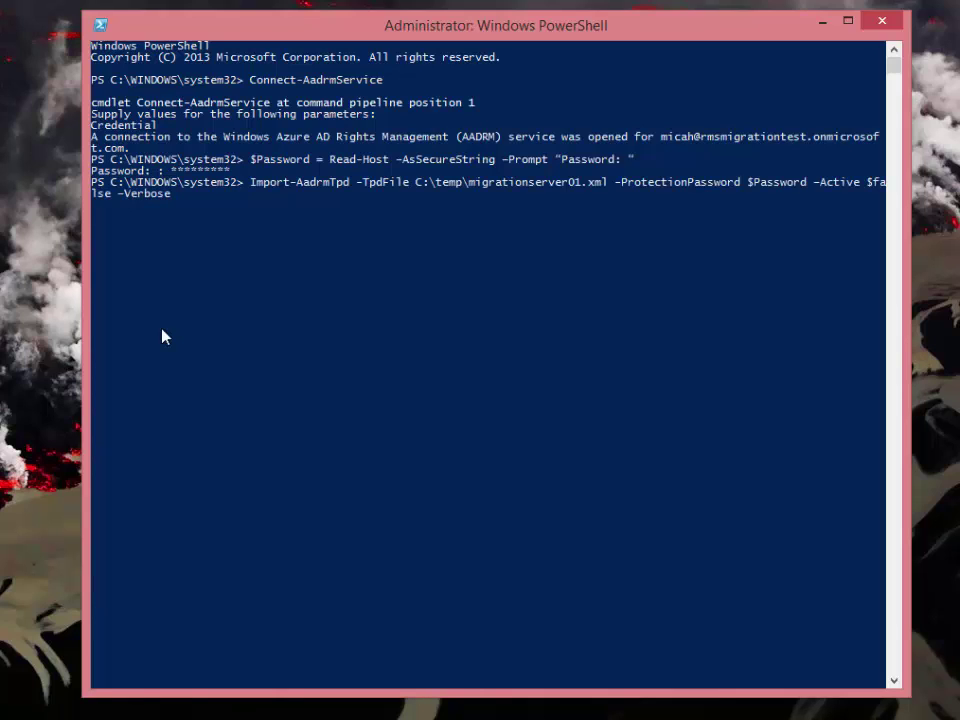
pyautogui.write('a')
pyautogui.press('Return')
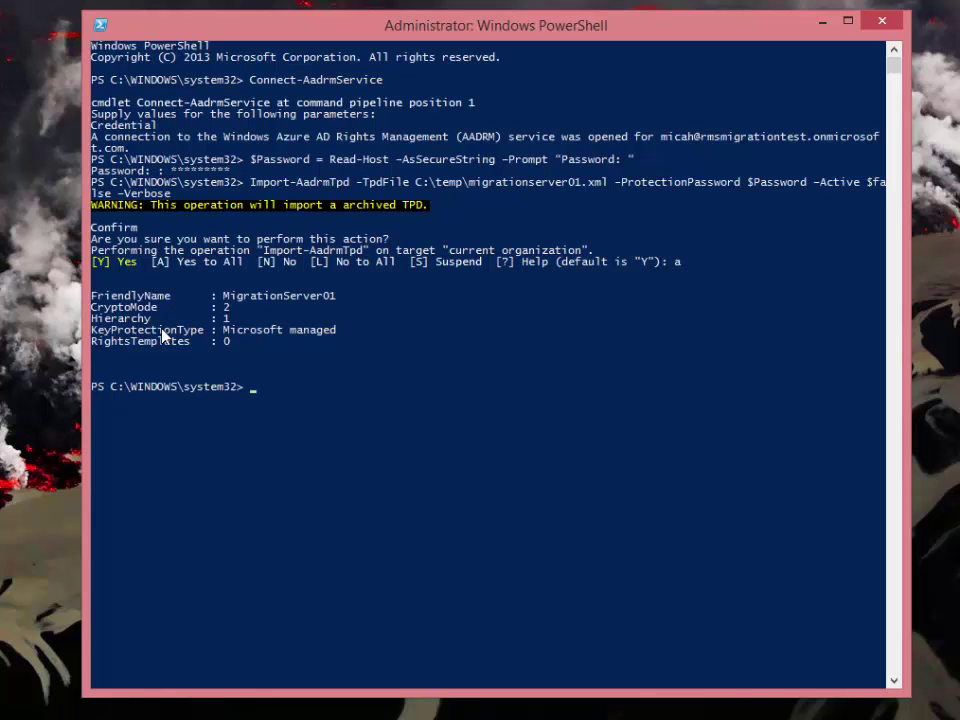
pyautogui.write('Get-AadrmKeys')
pyautogui.press('Return')
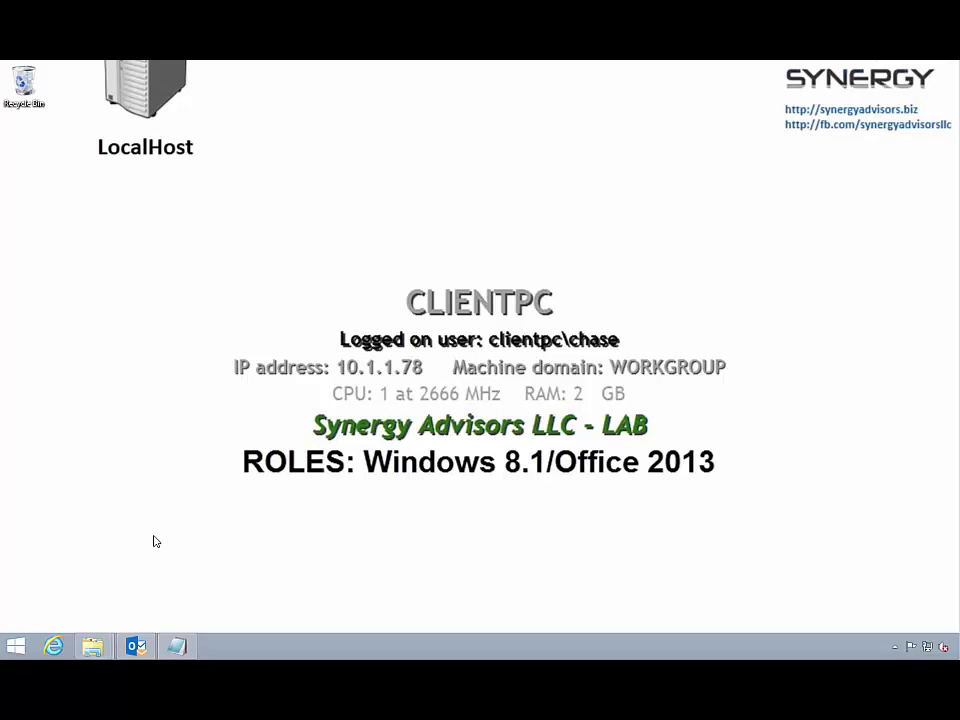
pyautogui.moveTo(99, 650)
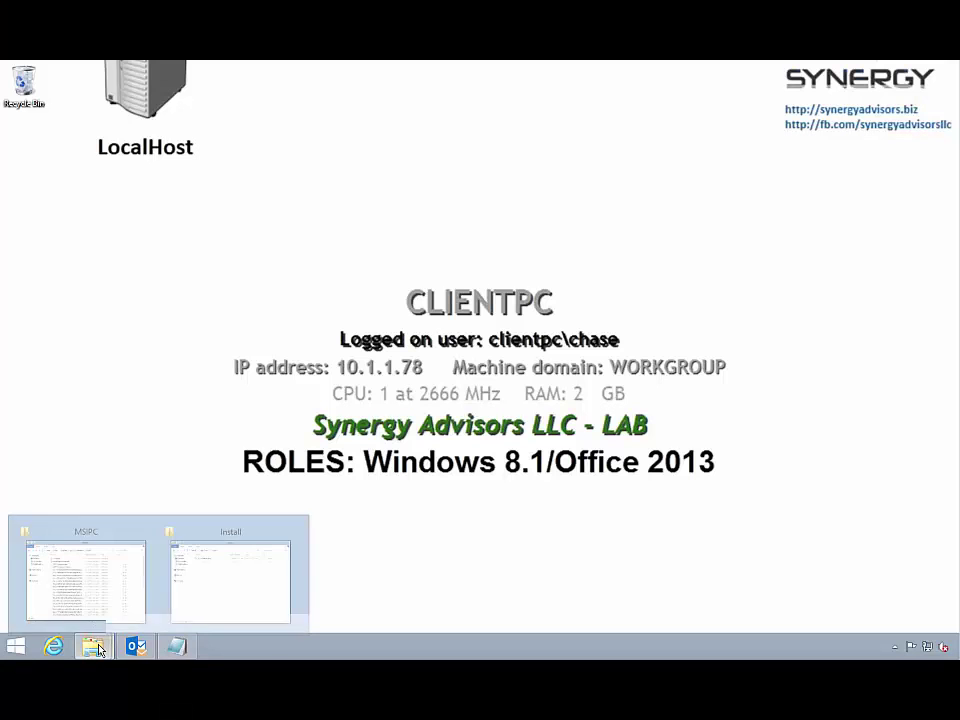
pyautogui.click(99, 594)
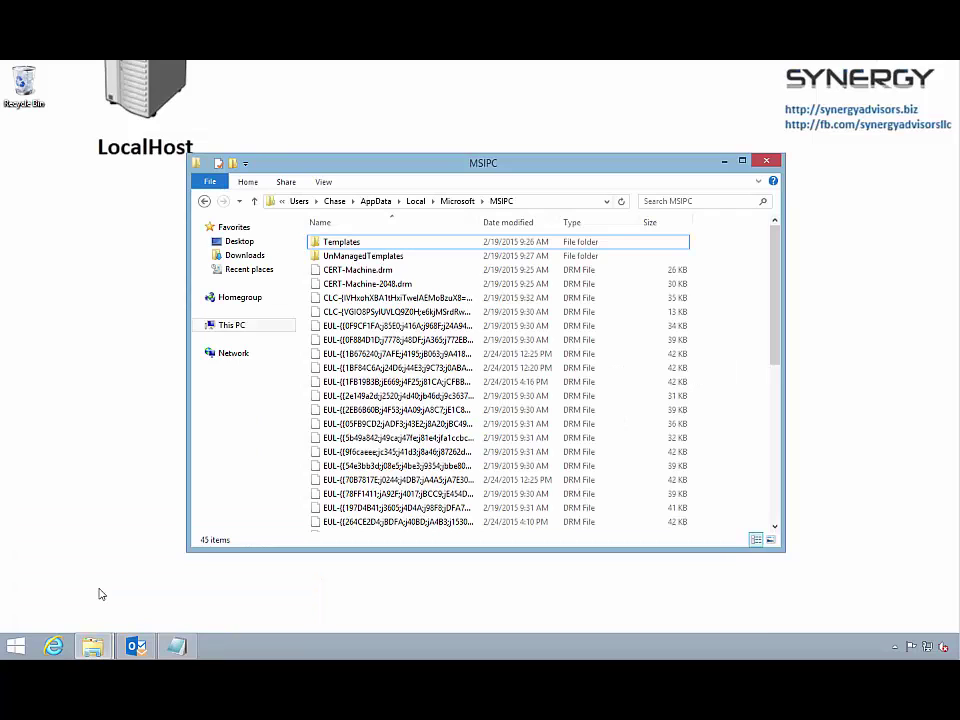
# Launch Windows PowerShell as administrator from the Start screen, approving elevation with the admin password
pyautogui.click(20, 647)
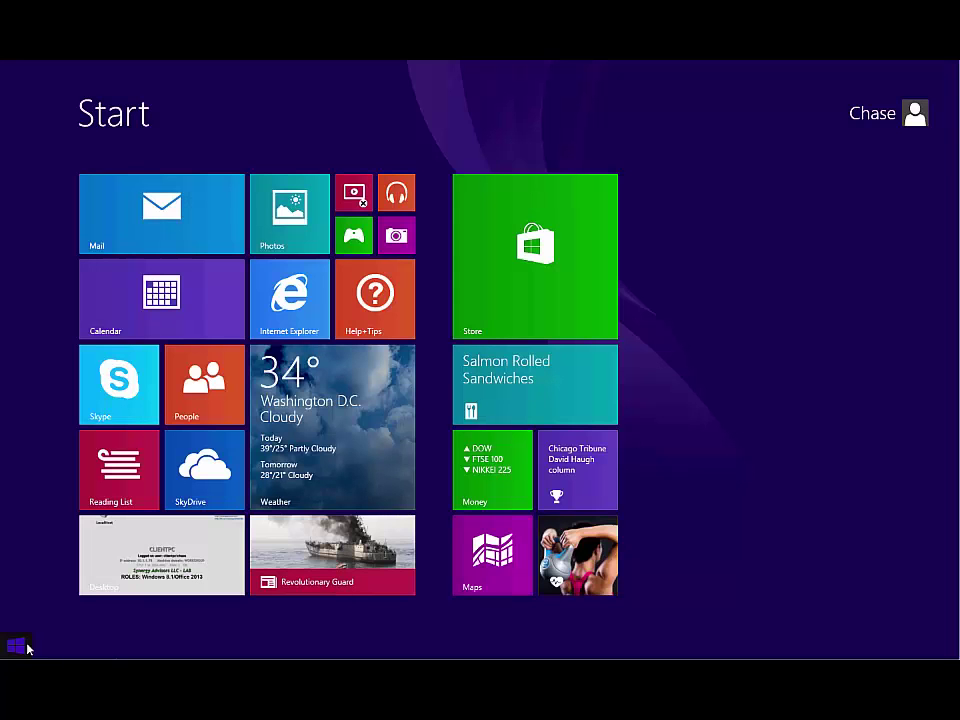
pyautogui.write('powershell')
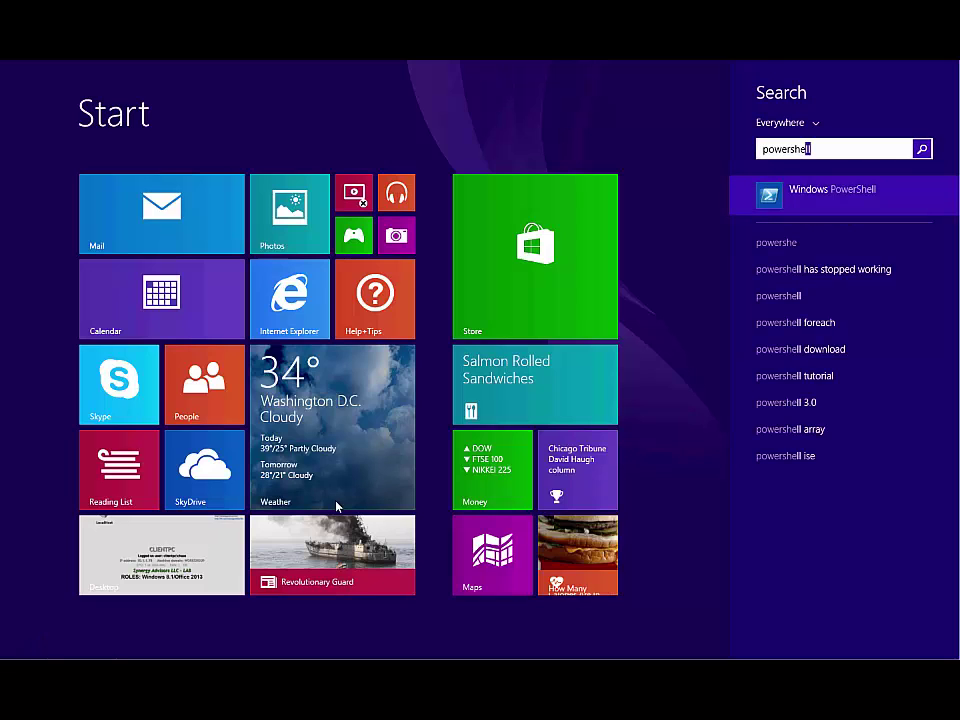
pyautogui.rightClick(786, 191)
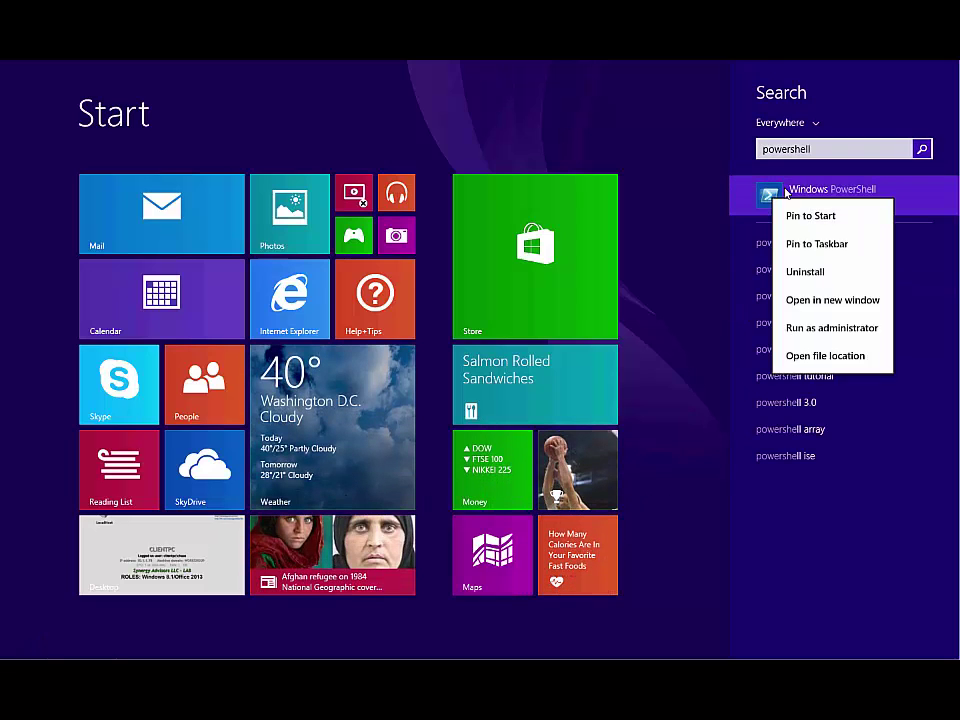
pyautogui.click(808, 330)
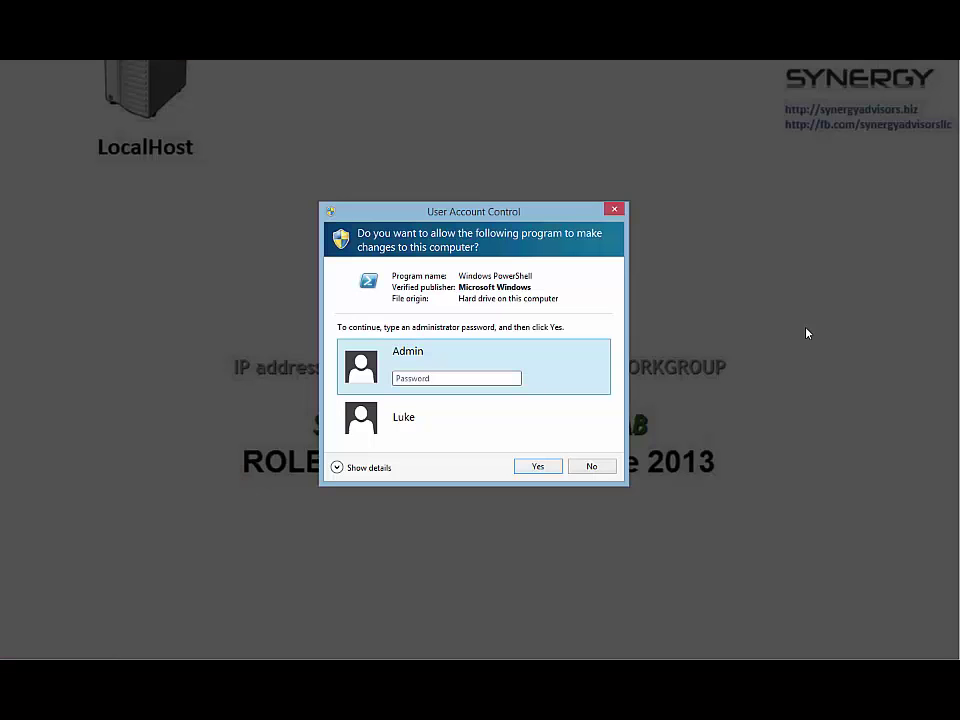
pyautogui.write('*********')
pyautogui.press('Return')
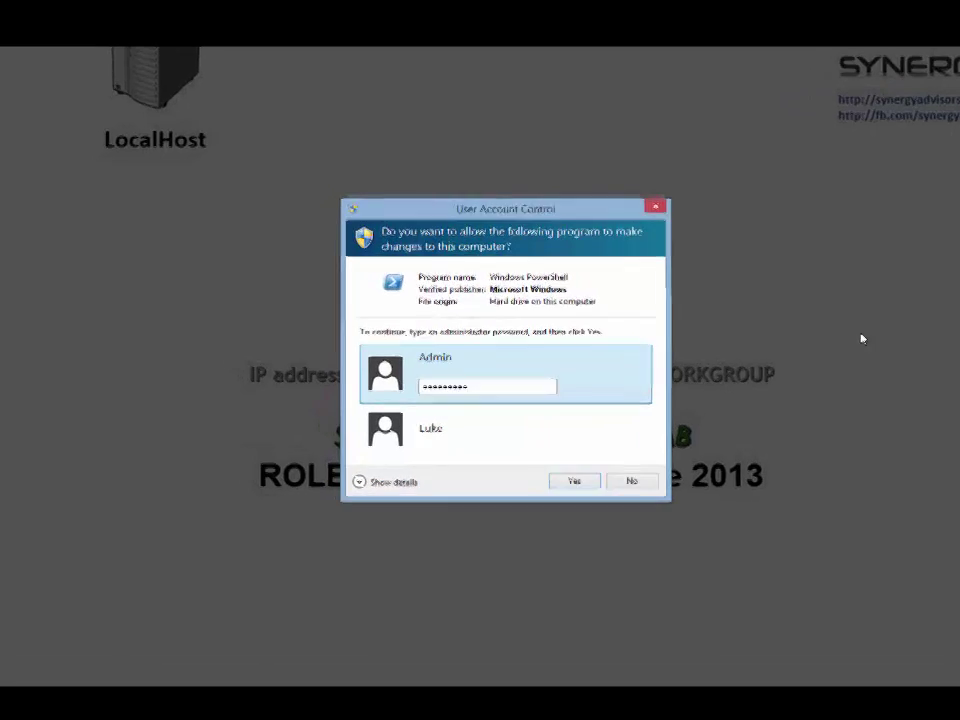
# Run C:\Install\CleanUpRMS.cmd at the elevated prompt to clear the client's cached RMS certificates
pyautogui.write('C:\\')
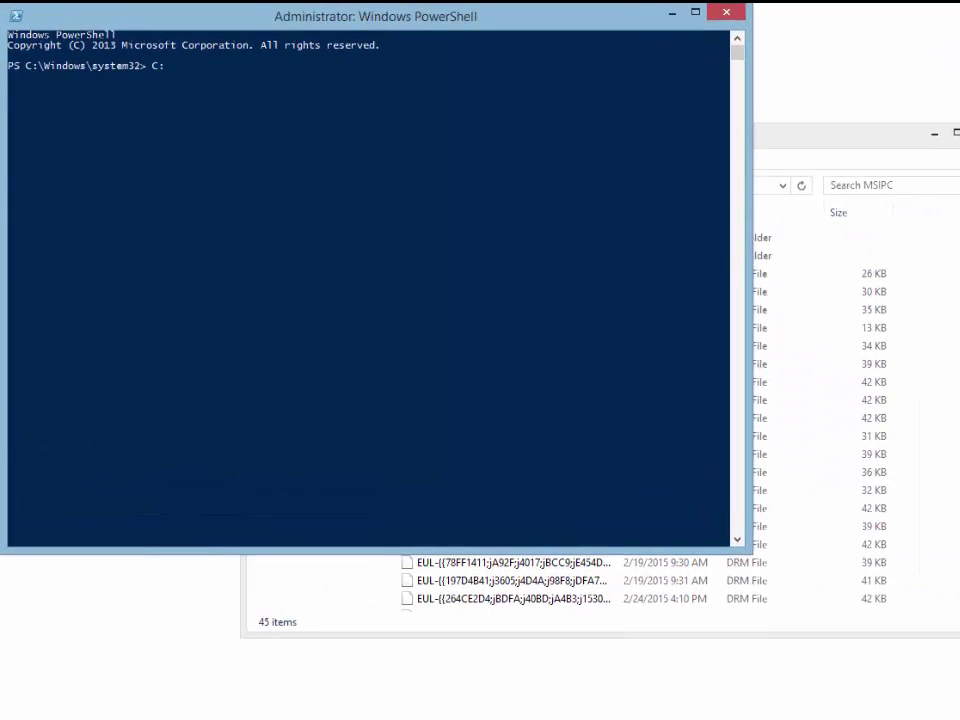
pyautogui.write('Install\\CleanUpRMS')
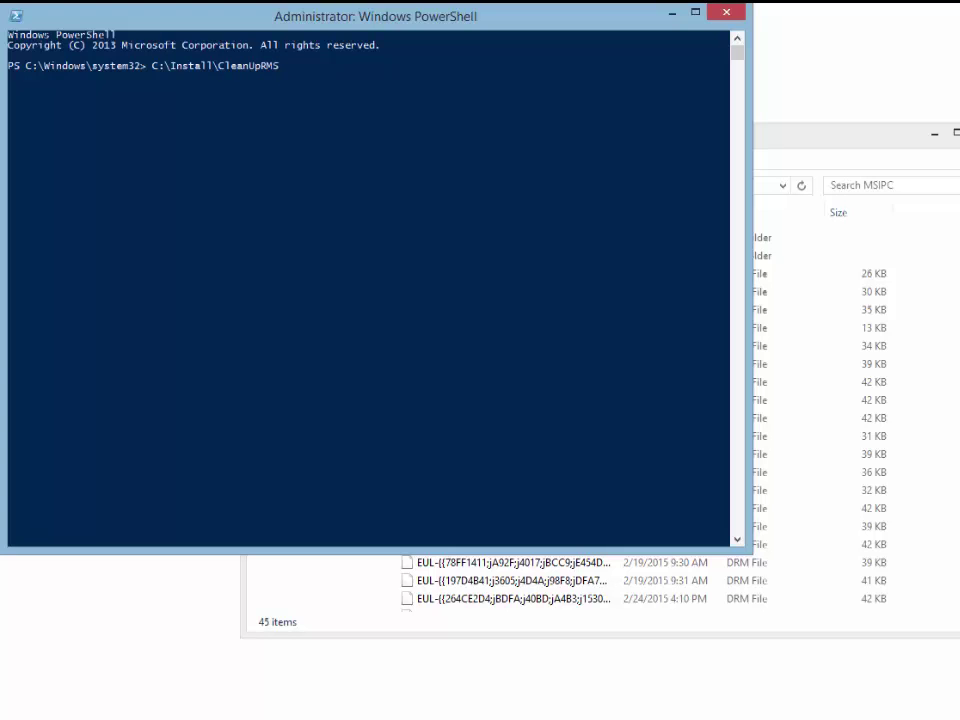
pyautogui.write('.cmd')
pyautogui.press('Return')
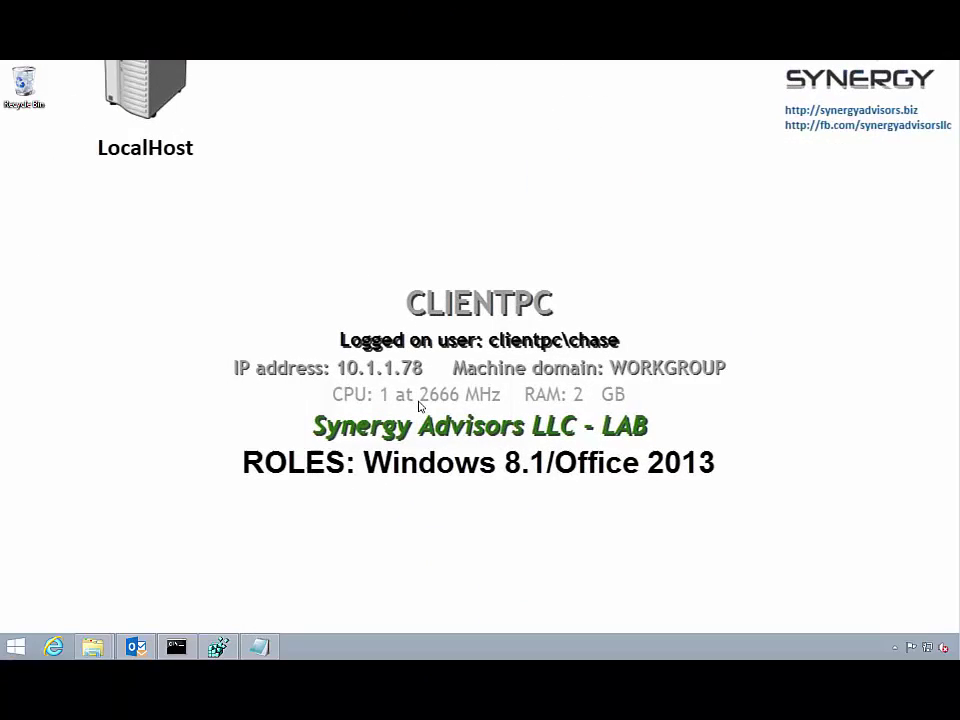
# Review Redirect_OnPrem.cmd in Notepad, then check its Office 2010/2013 redirect output ending in Success
pyautogui.click(259, 645)
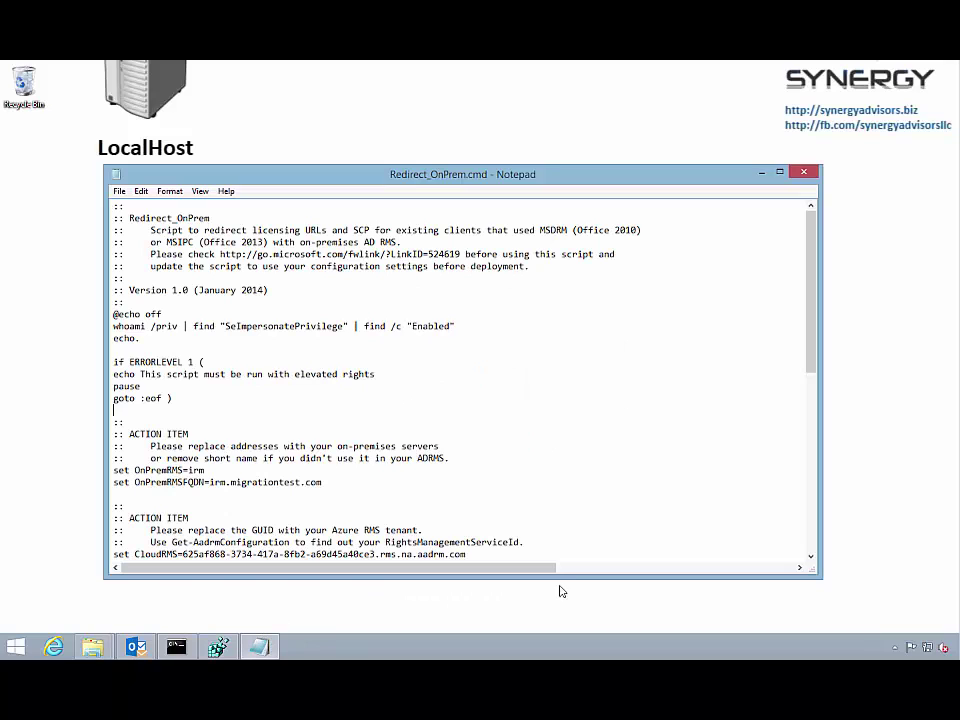
pyautogui.click(810, 487)
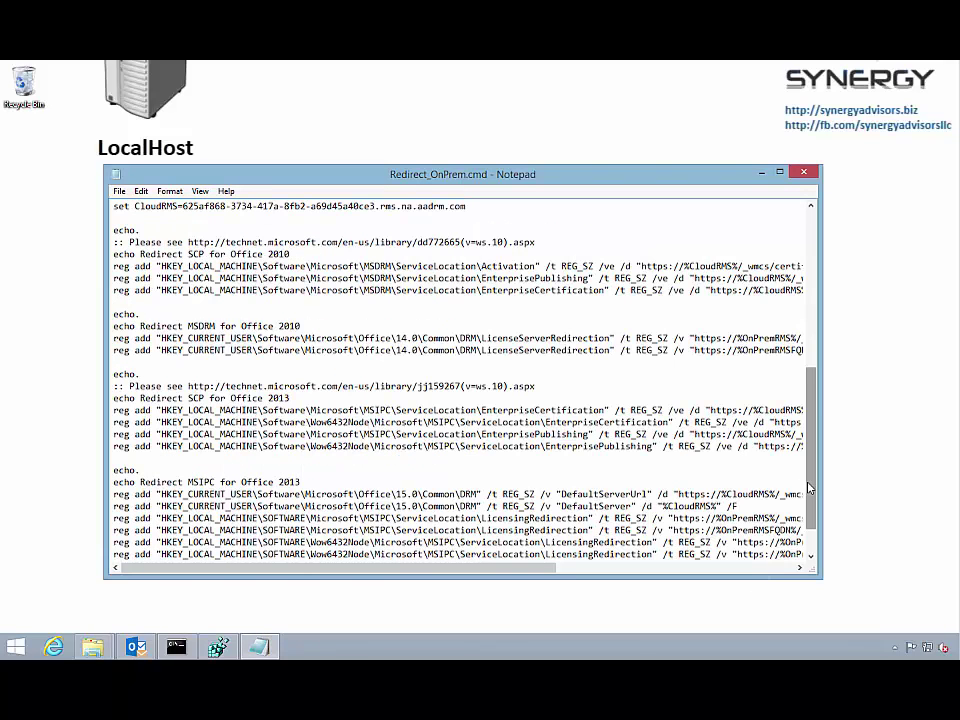
pyautogui.click(812, 541)
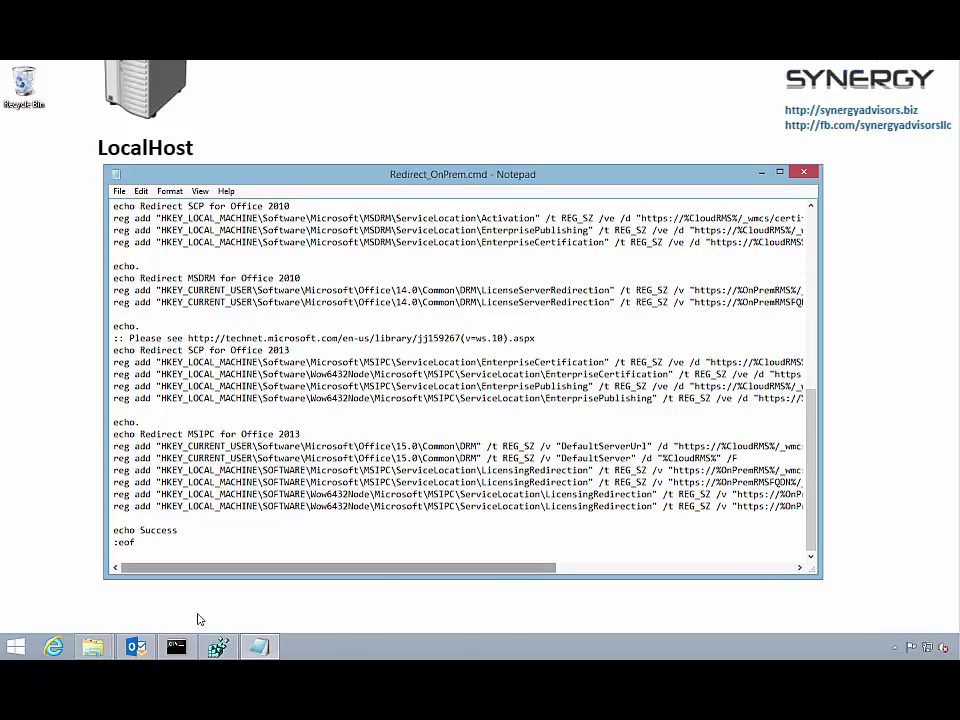
pyautogui.click(186, 647)
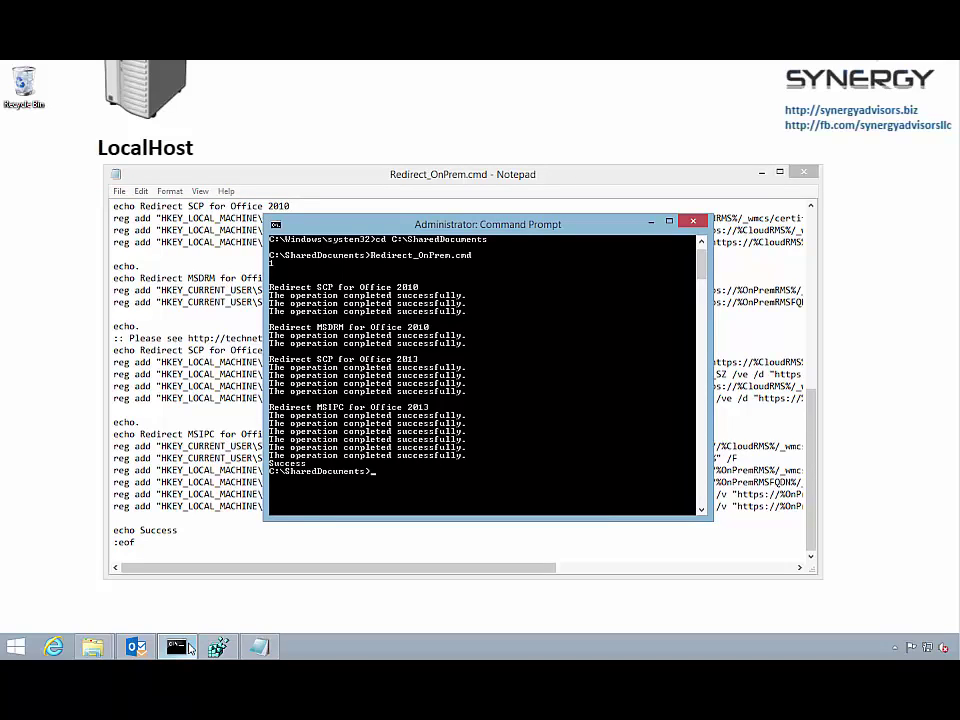
pyautogui.click(93, 648)
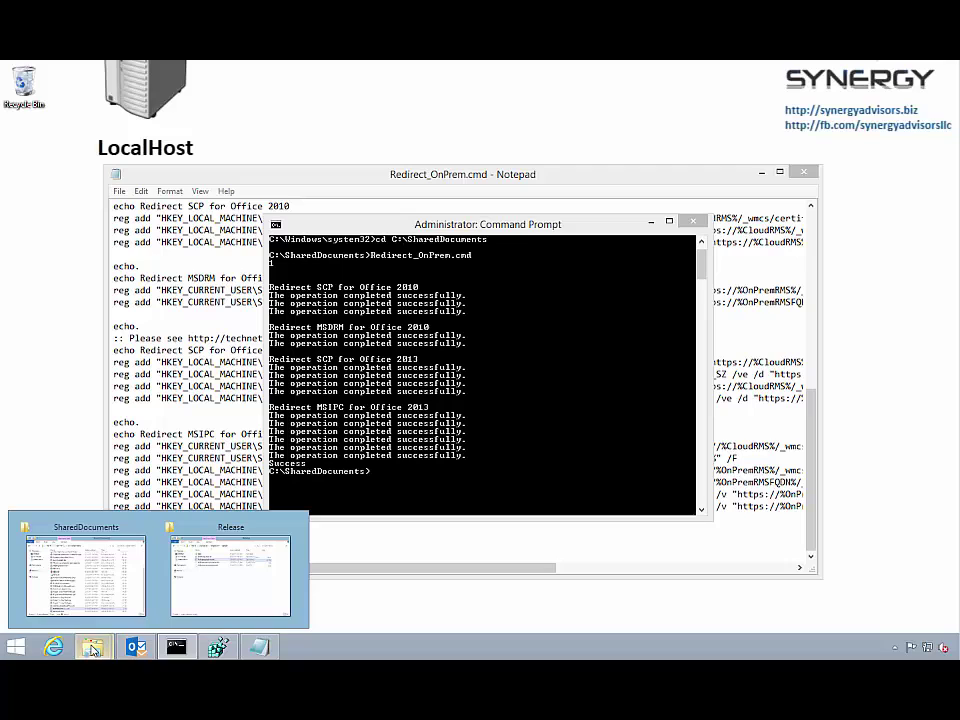
# Run IrmDiagnosticsTool in Advanced Mode, scan the machine, and review the aadrm.com licensing redirects
pyautogui.click(204, 593)
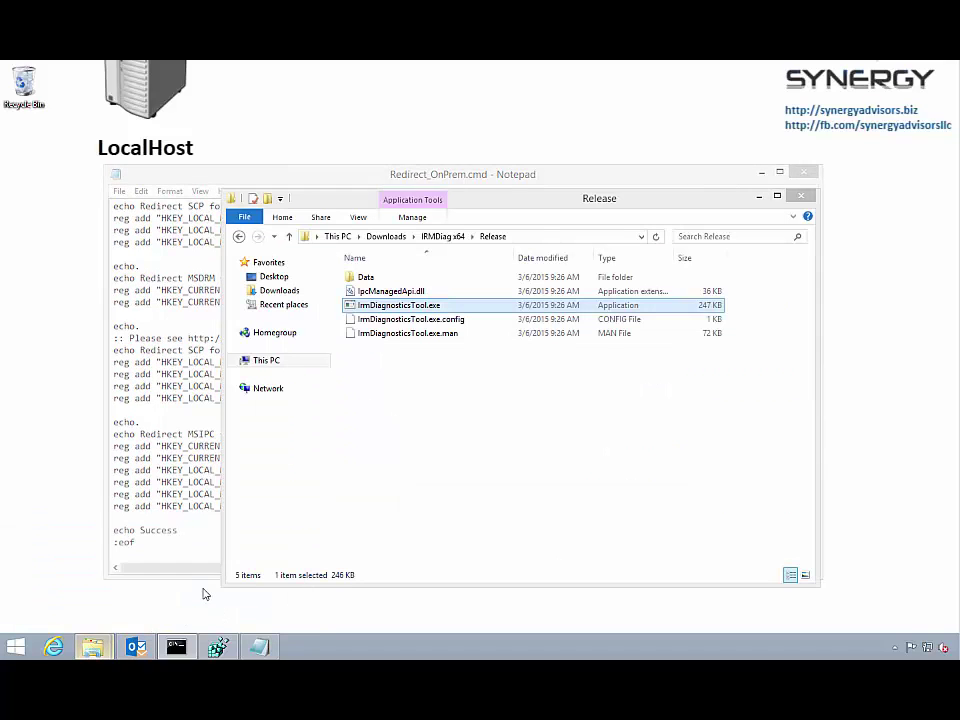
pyautogui.doubleClick(347, 306)
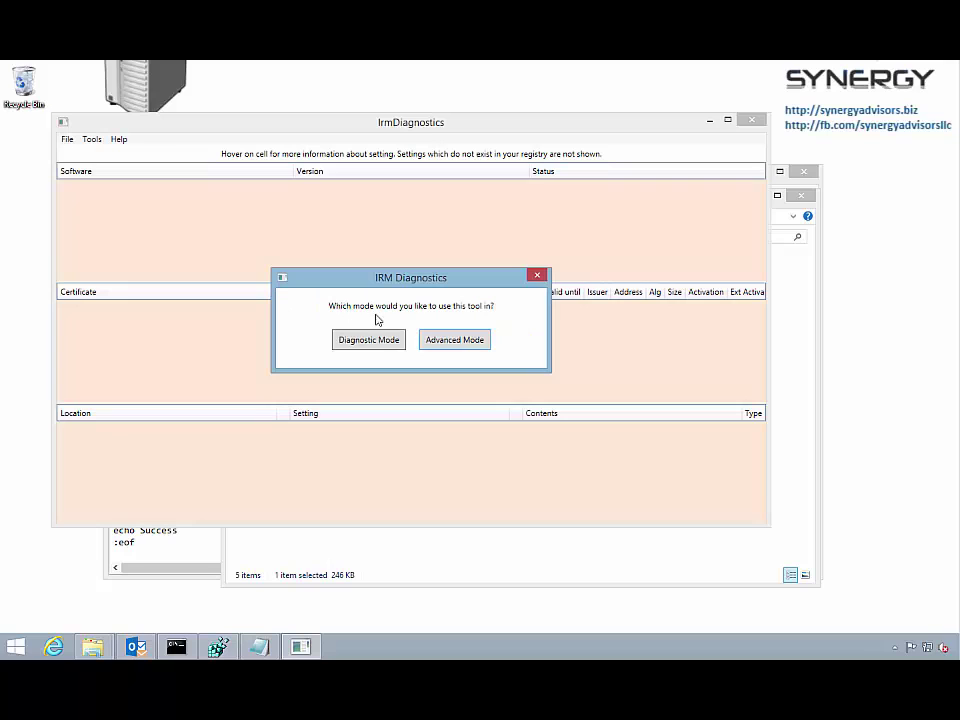
pyautogui.click(432, 342)
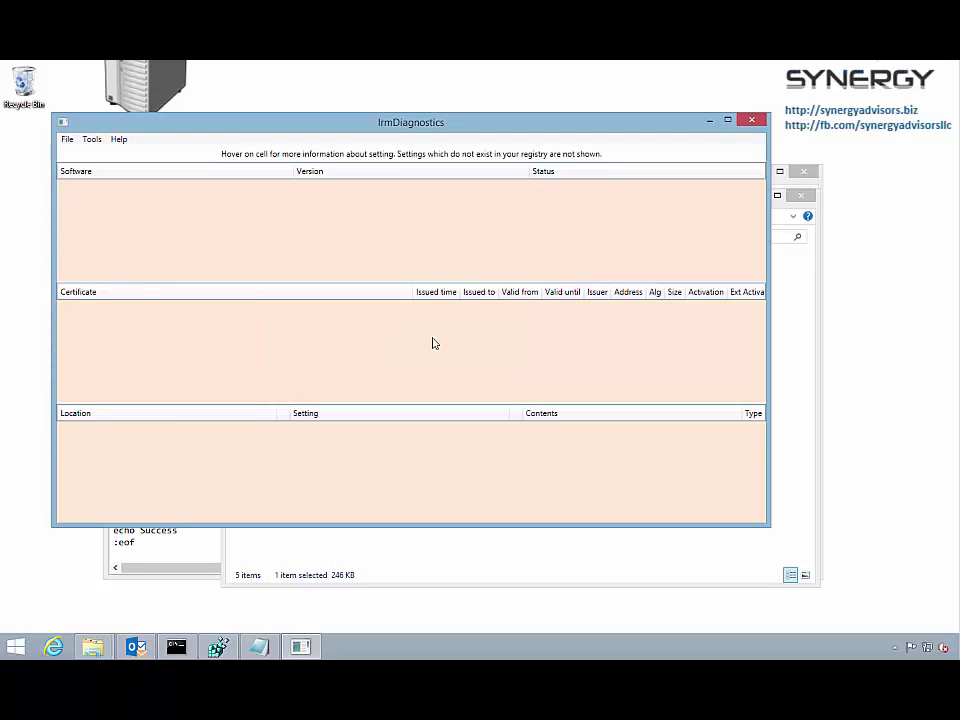
pyautogui.click(74, 143)
pyautogui.click(80, 155)
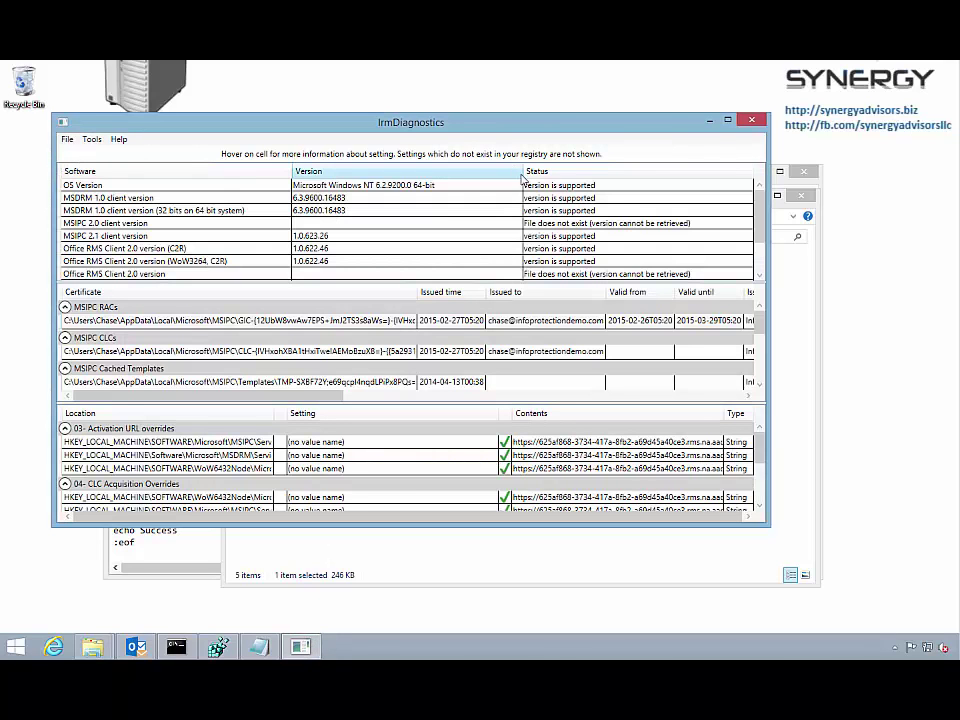
pyautogui.click(727, 120)
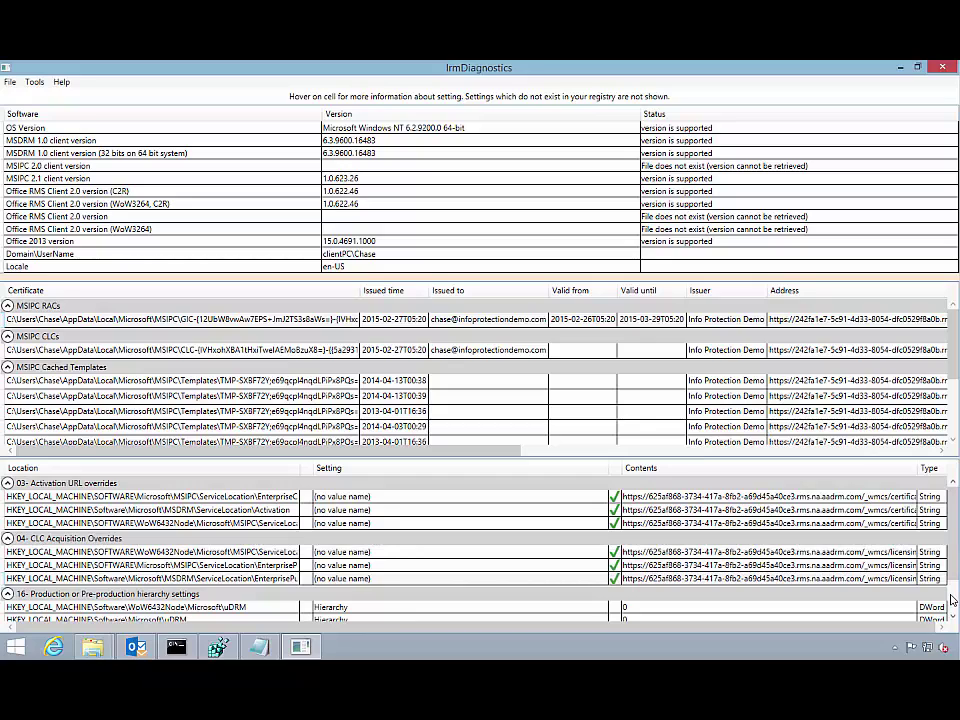
pyautogui.scroll(-1, 951, 600)
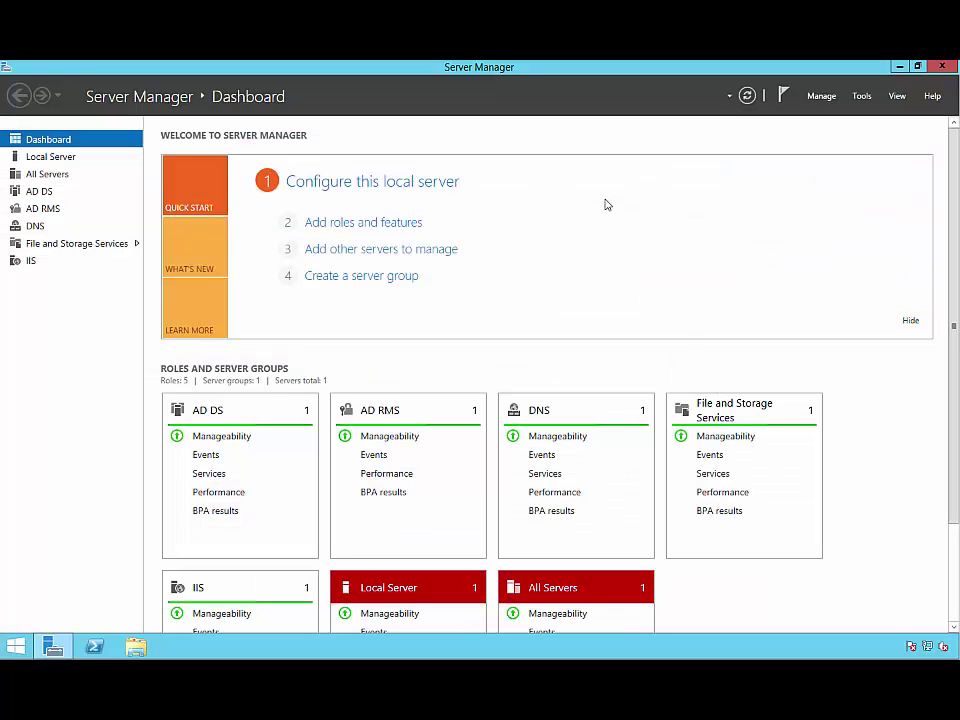
# Open Active Directory Sites and Services and turn on Show Services Node
pyautogui.click(861, 96)
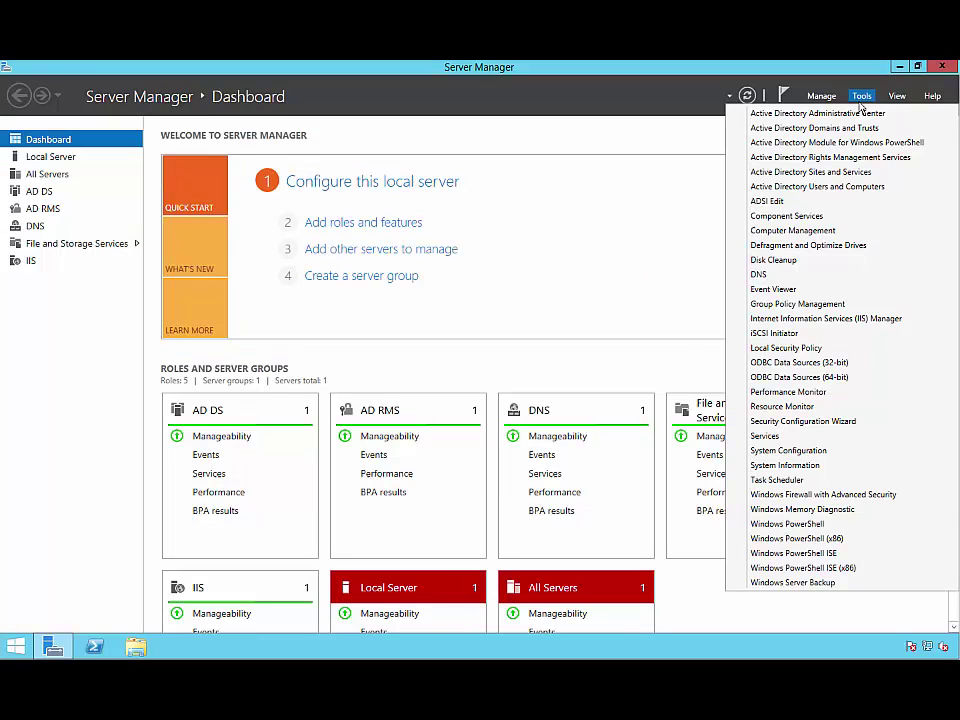
pyautogui.click(862, 173)
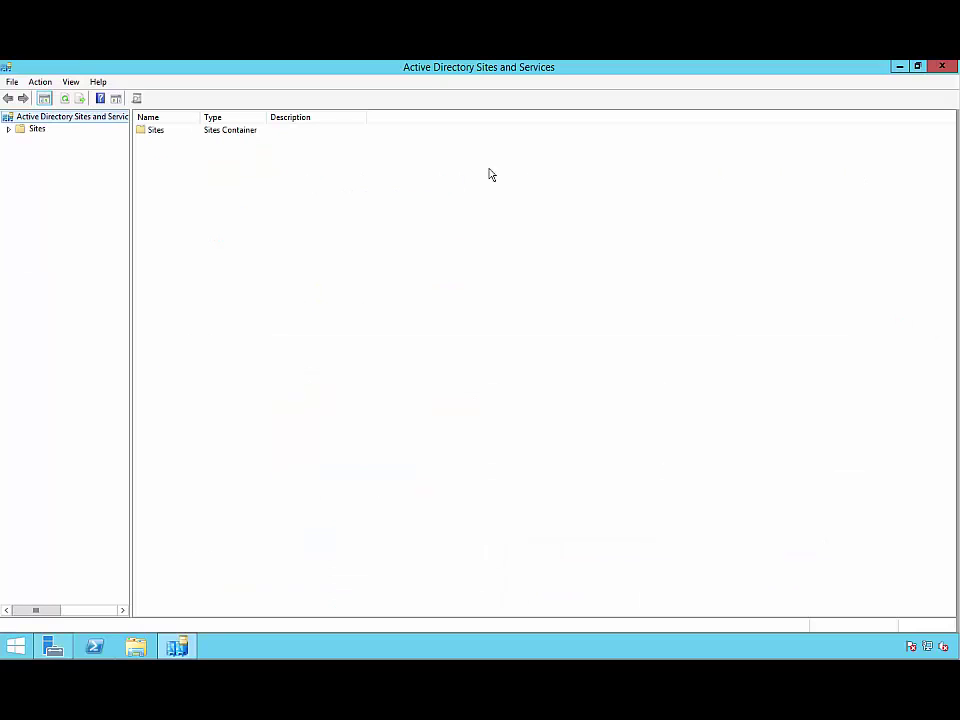
pyautogui.click(71, 83)
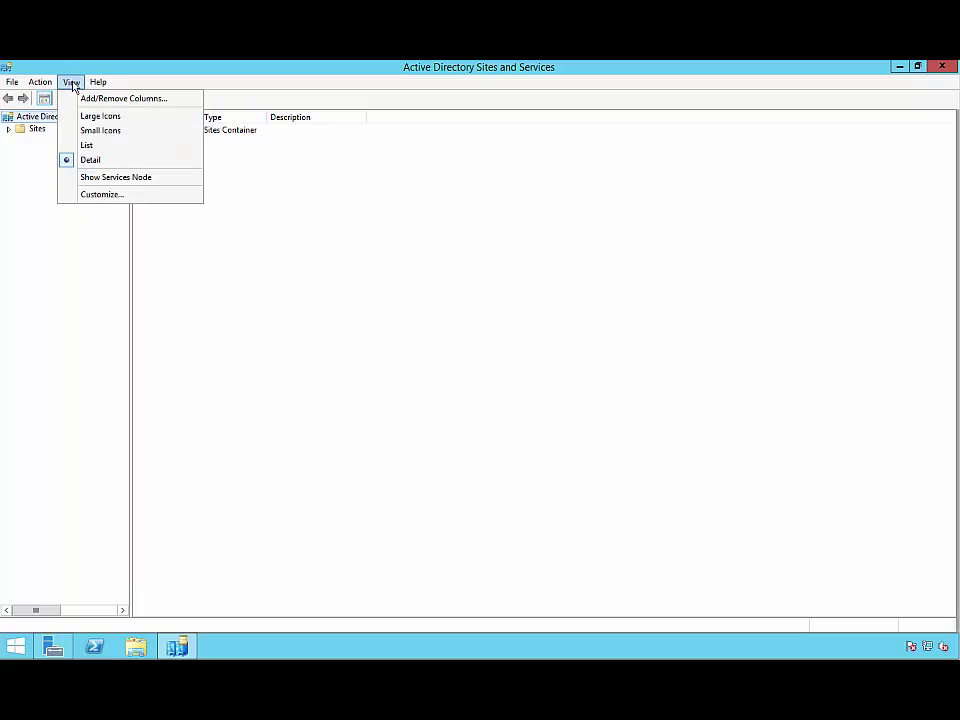
pyautogui.click(78, 177)
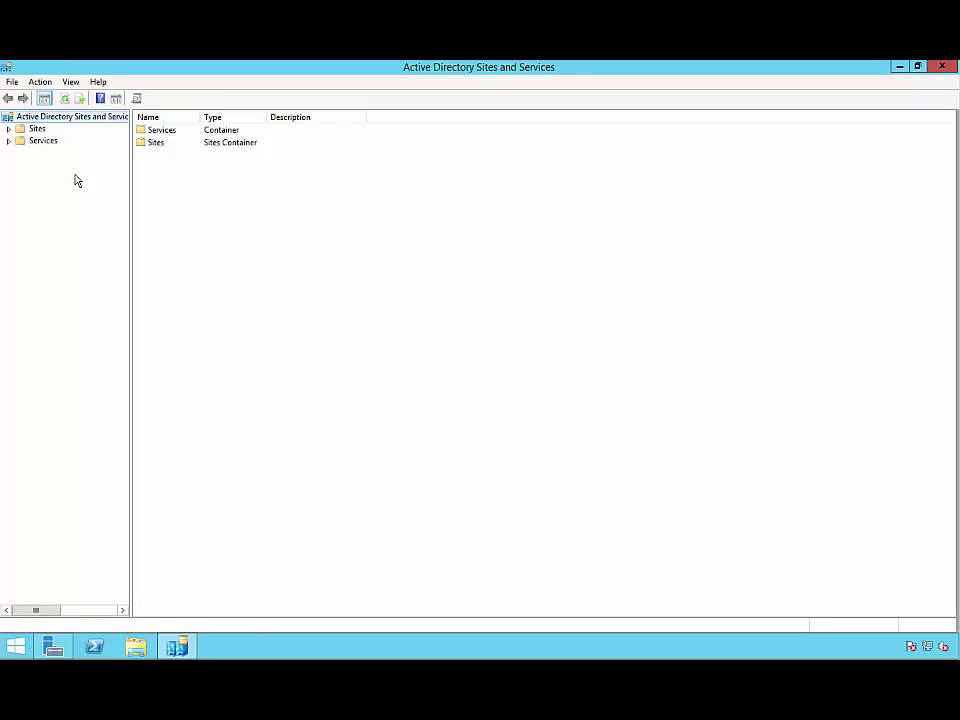
# Delete the RightsManagementServices container and all its contents under Services
pyautogui.click(7, 142)
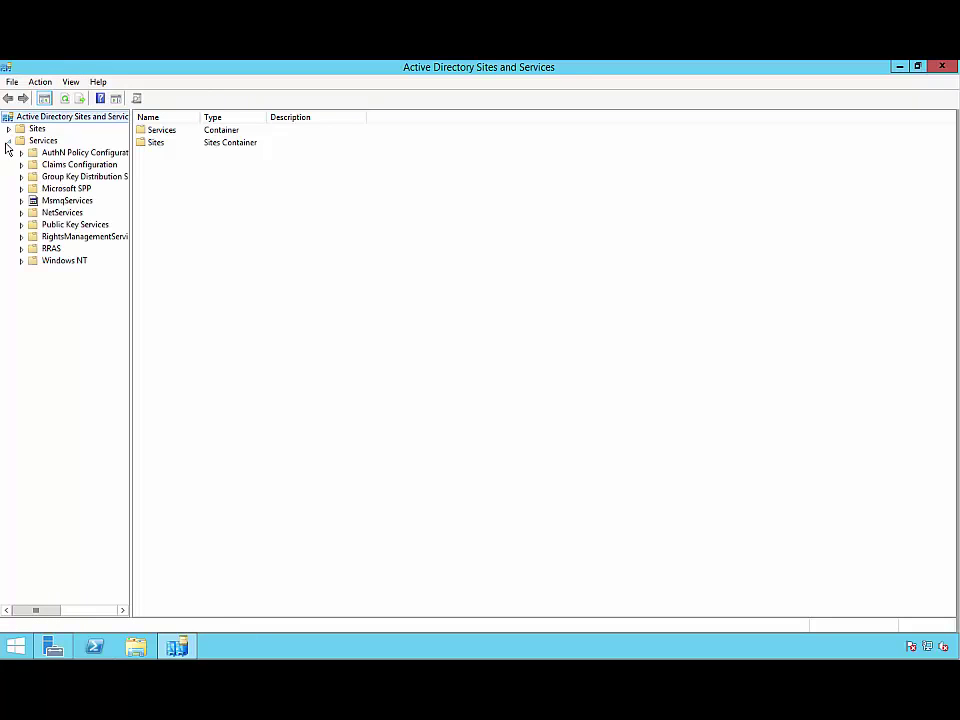
pyautogui.rightClick(63, 235)
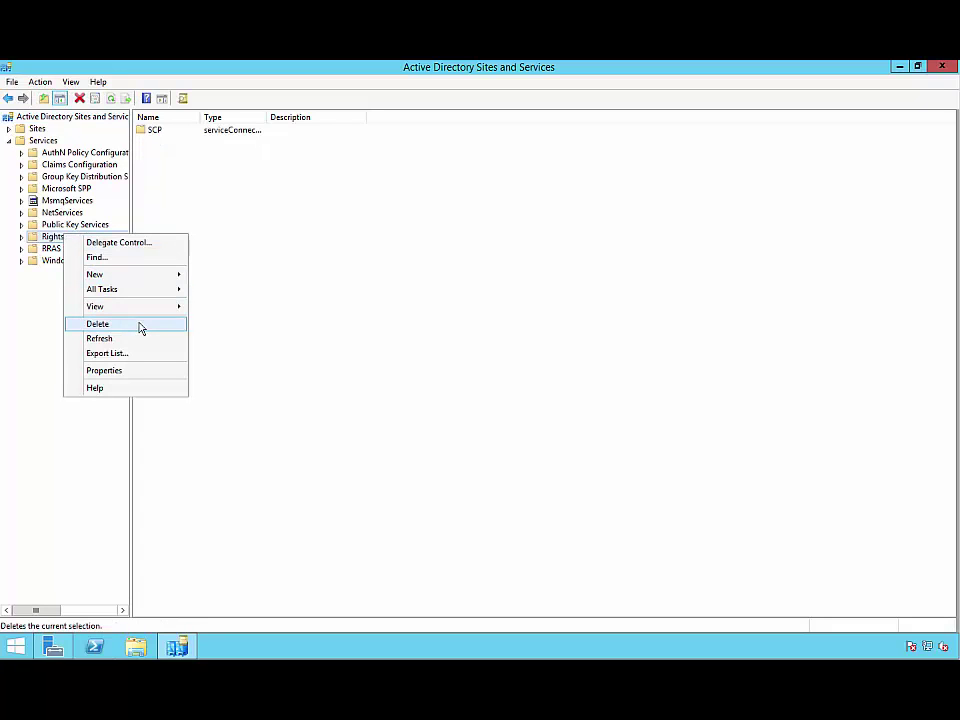
pyautogui.click(140, 326)
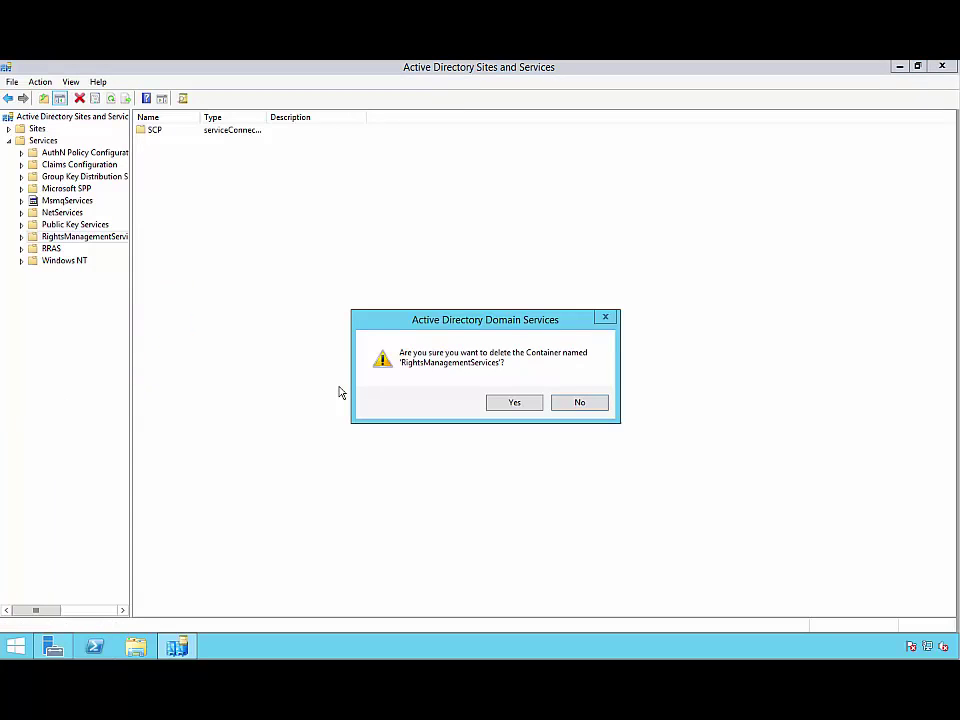
pyautogui.click(513, 404)
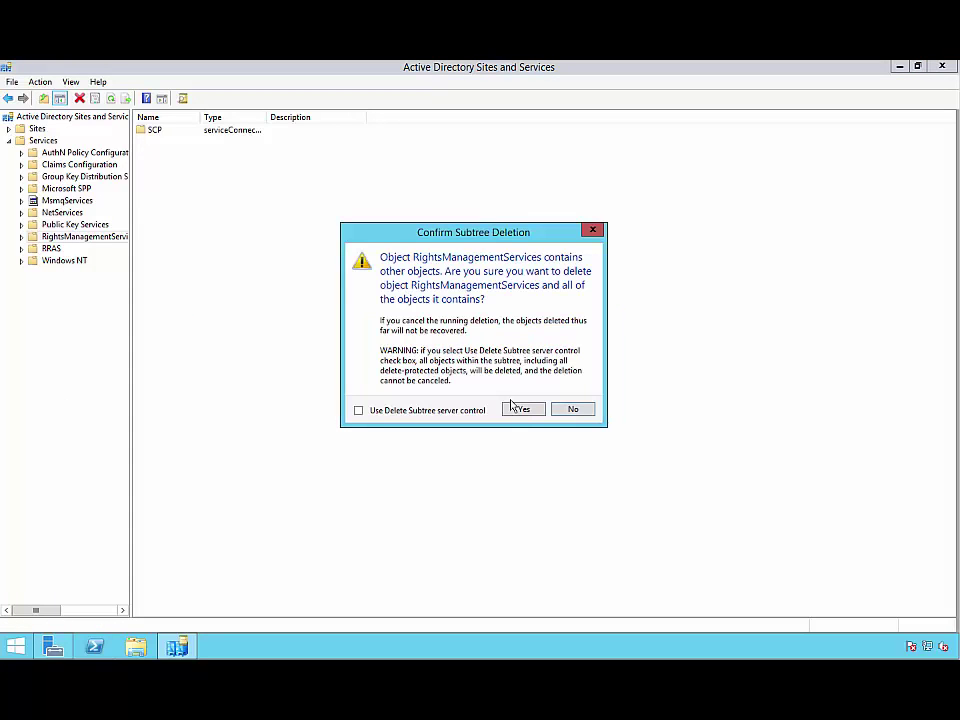
pyautogui.click(522, 410)
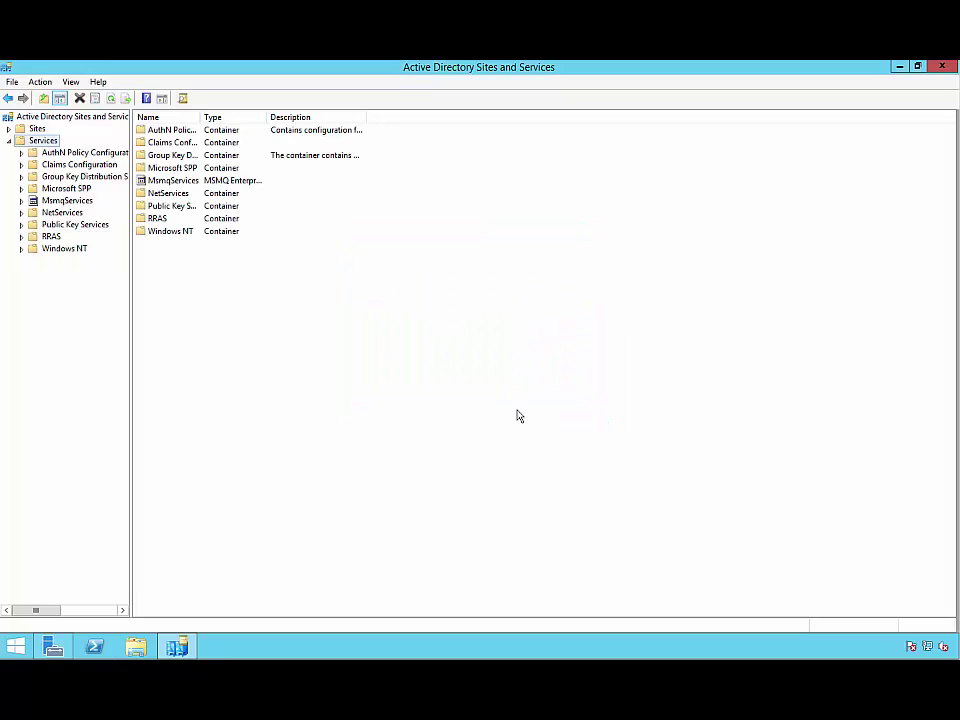